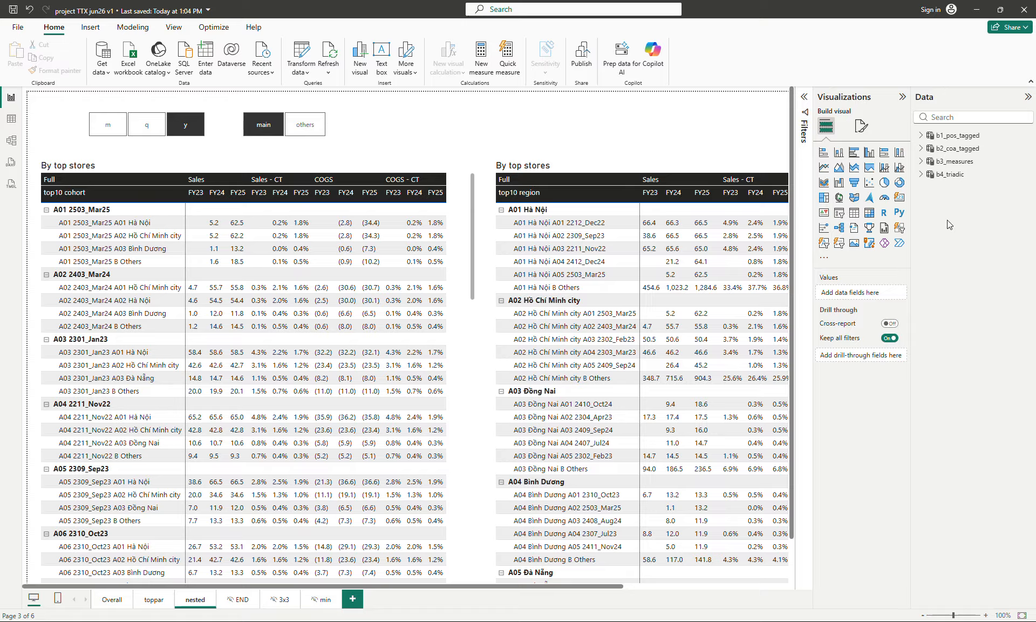
Step: Show the hidden tables in the data list and open the rk1_stores table formula for editing
{"action": "right_click", "coordinate": [948, 221]}
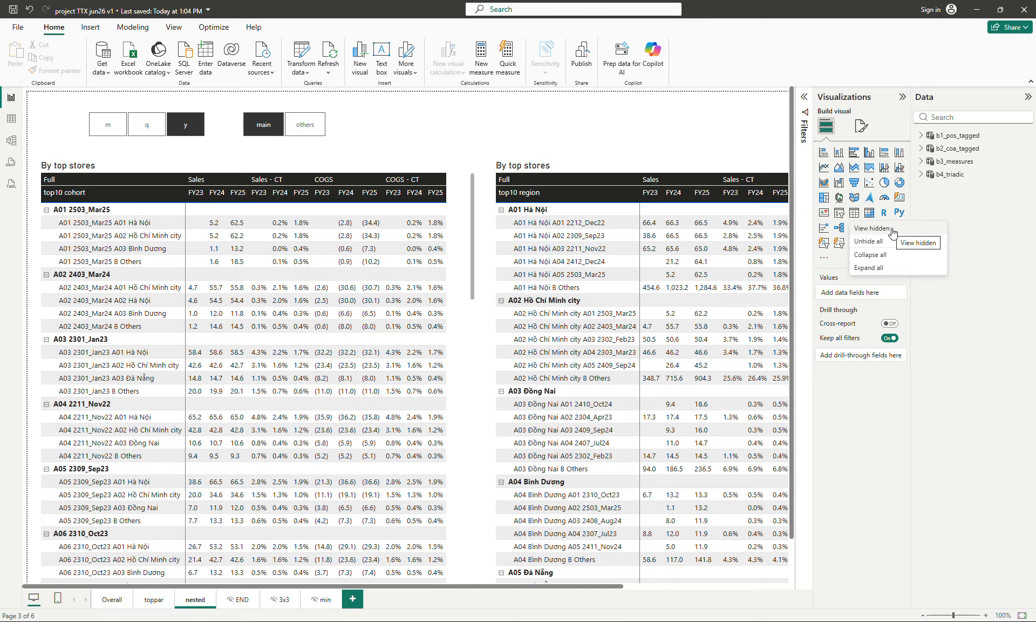
{"action": "left_click", "coordinate": [891, 231]}
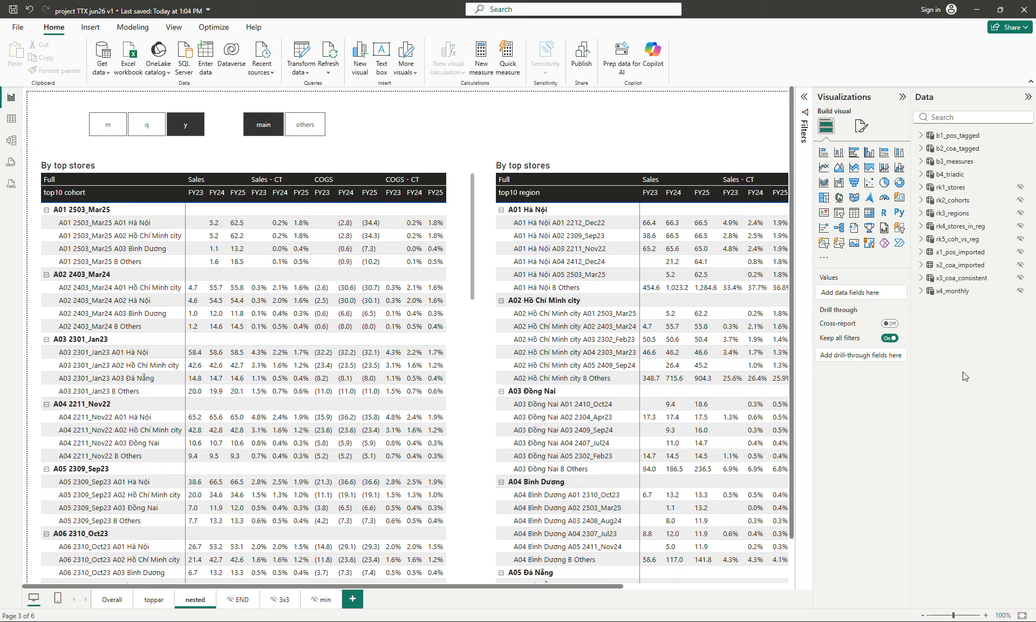
{"action": "left_click", "coordinate": [955, 187]}
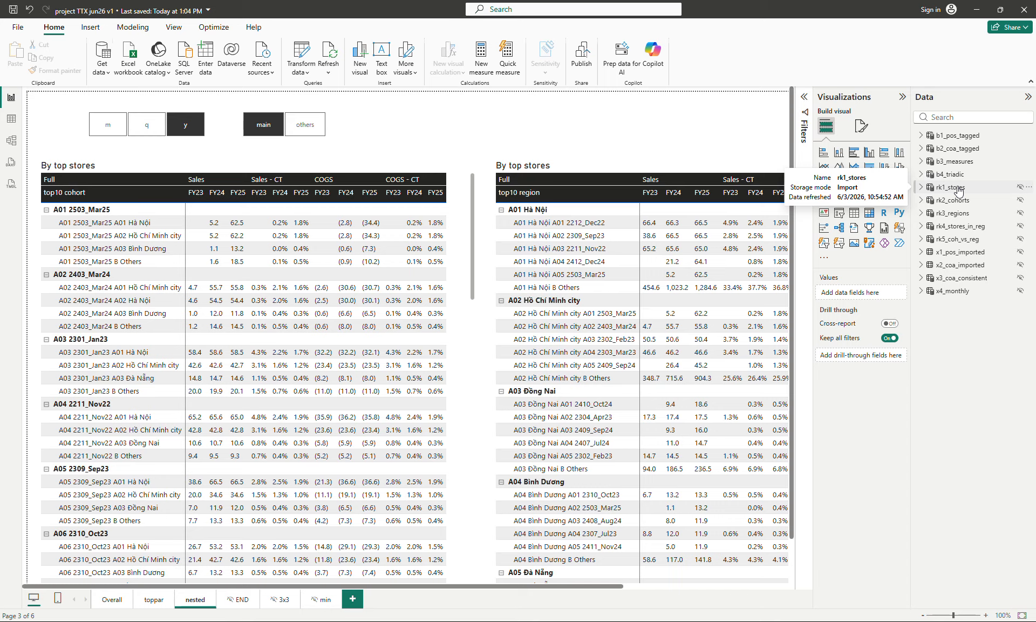
{"action": "left_click", "coordinate": [726, 101]}
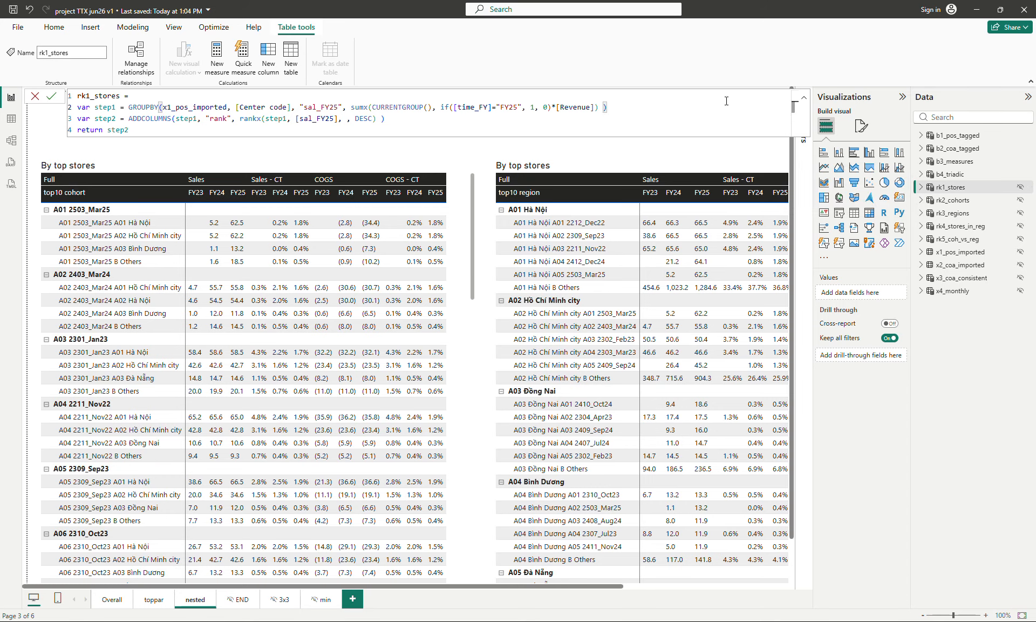
{"action": "scroll", "coordinate": [726, 101], "scroll_direction": "up", "scroll_amount": 2}
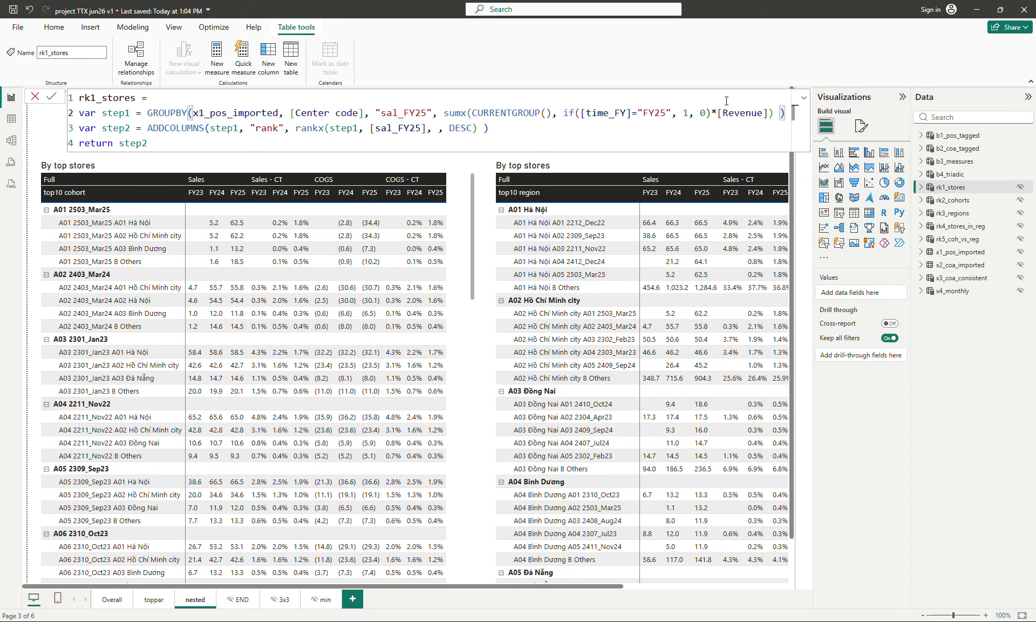
Step: Reformat the rk1_stores formula, moving the "sal_FY25" argument to its own line and adding blank lines between the variables
{"action": "left_click", "coordinate": [381, 112]}
{"action": "key", "text": "Left"}
{"action": "key", "text": "Left"}
{"action": "key", "text": "Left"}
{"action": "key", "text": "shift+Return"}
{"action": "key", "text": "shift+Return"}
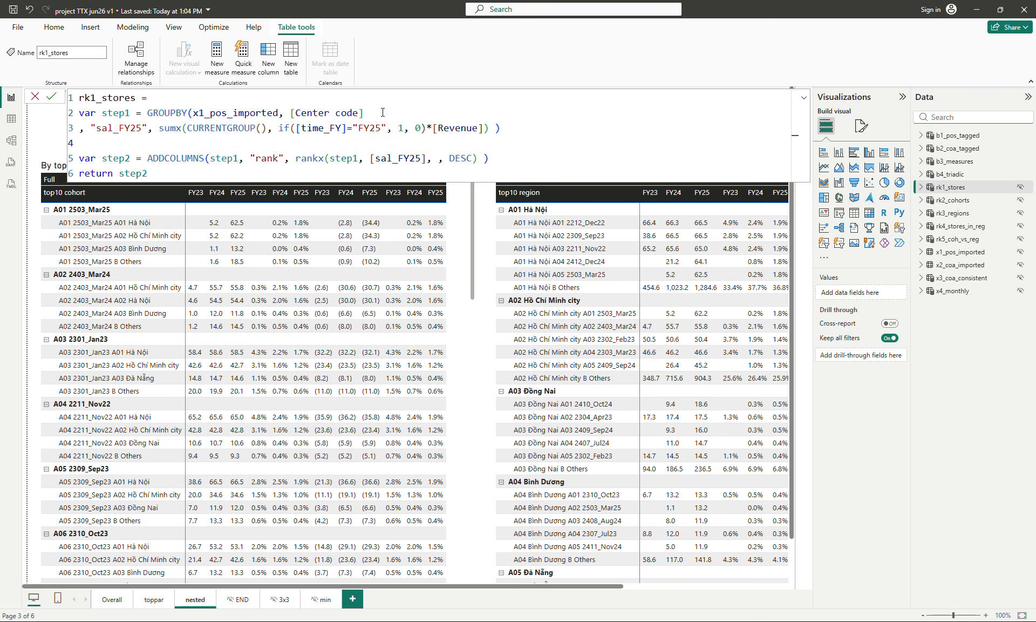
{"action": "key", "text": "Down"}
{"action": "key", "text": "End"}
{"action": "key", "text": "shift+Return"}
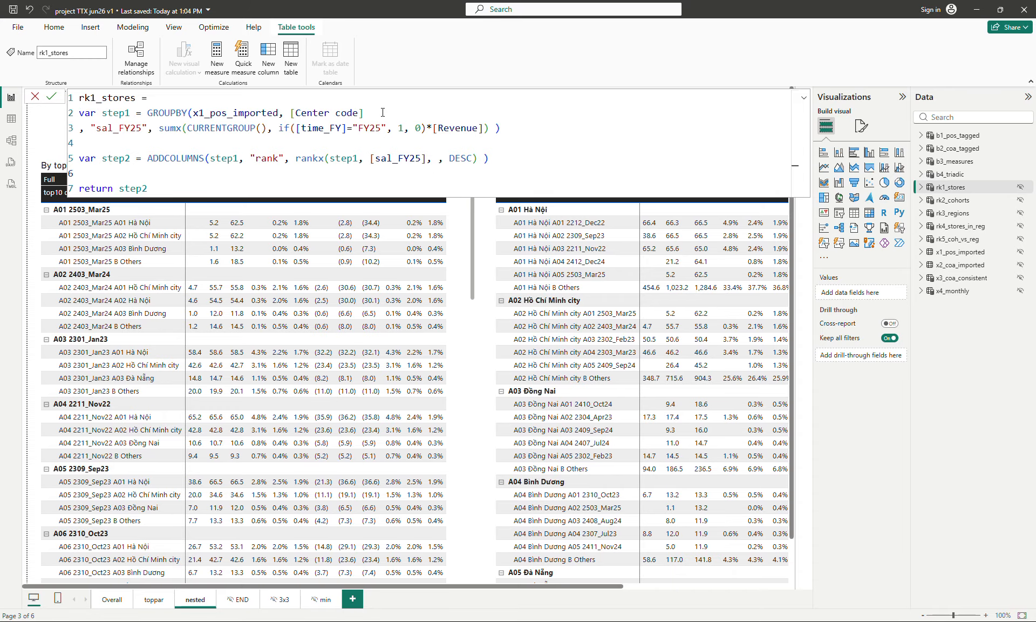
{"action": "key", "text": "Up"}
{"action": "key", "text": "Up"}
{"action": "key", "text": "Up"}
{"action": "key", "text": "Up"}
{"action": "key", "text": "shift+Return"}
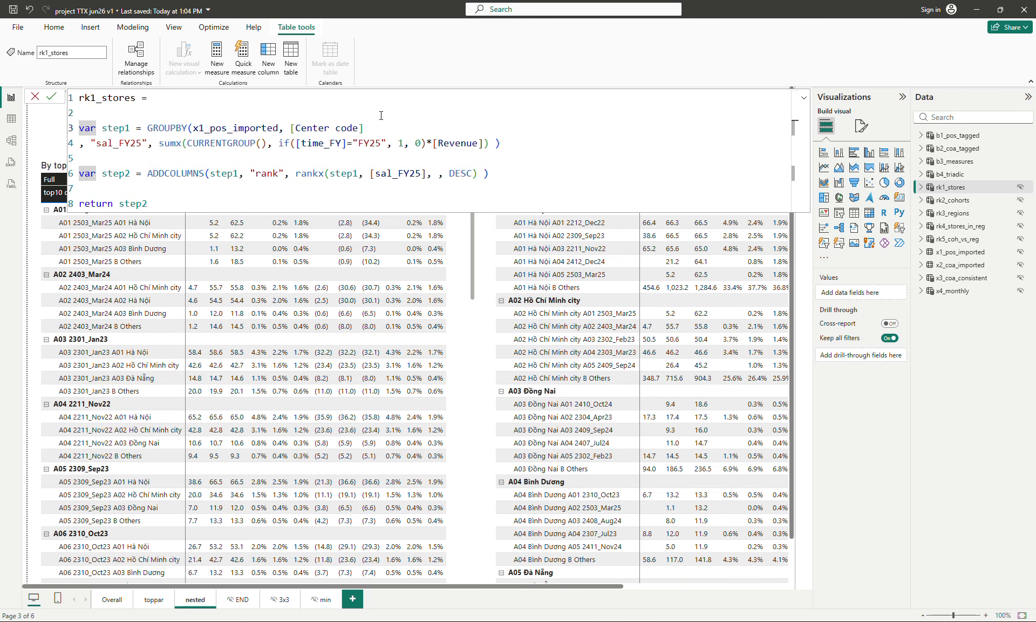
Step: Review the b1_pos_tagged table formula, then switch to the table data view
{"action": "left_click", "coordinate": [170, 128]}
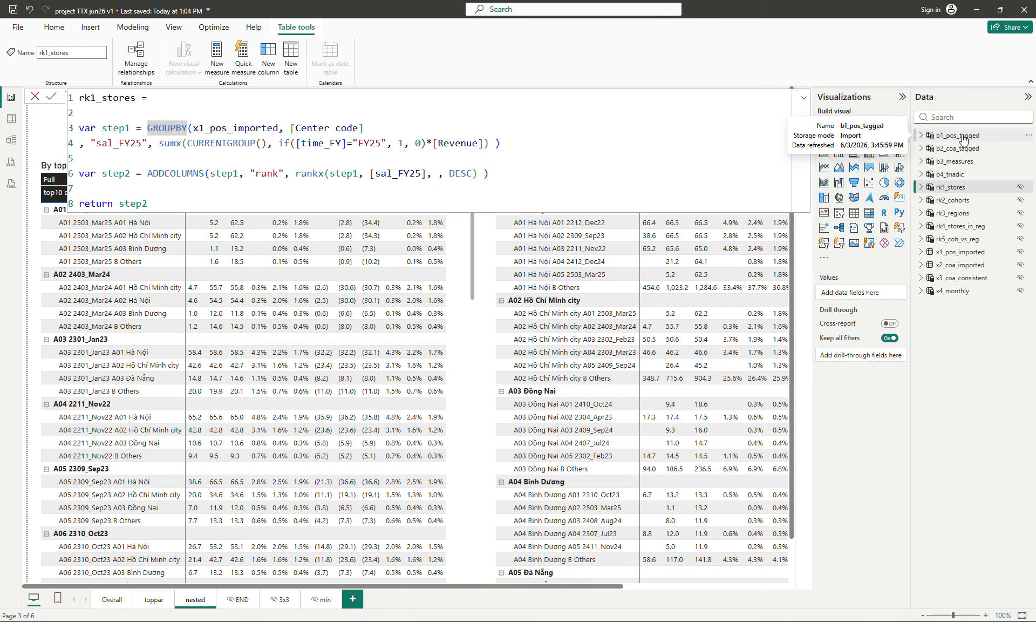
{"action": "left_click", "coordinate": [921, 139]}
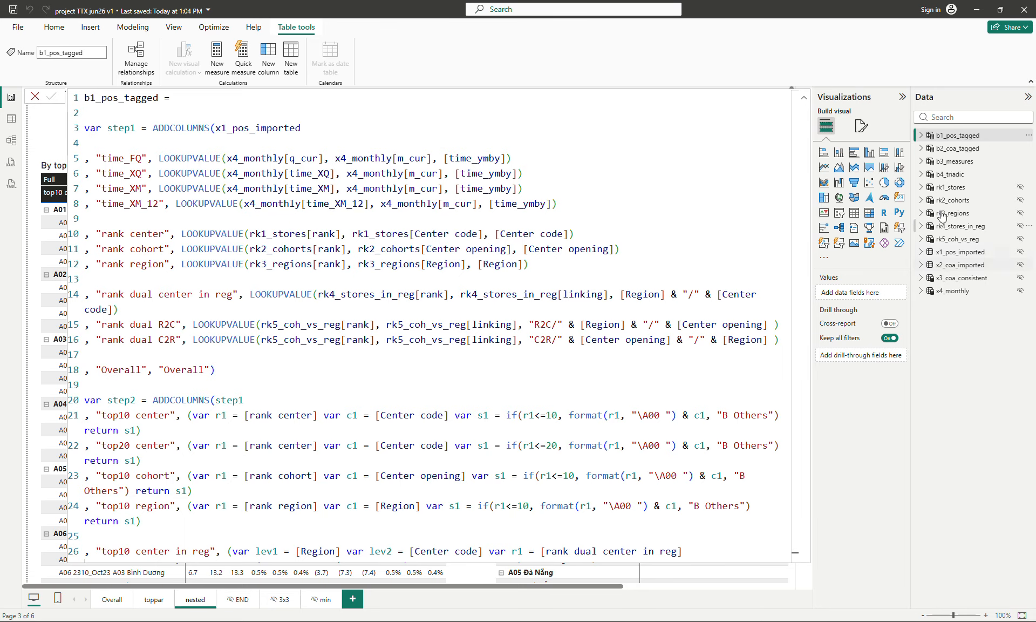
{"action": "left_click", "coordinate": [952, 188]}
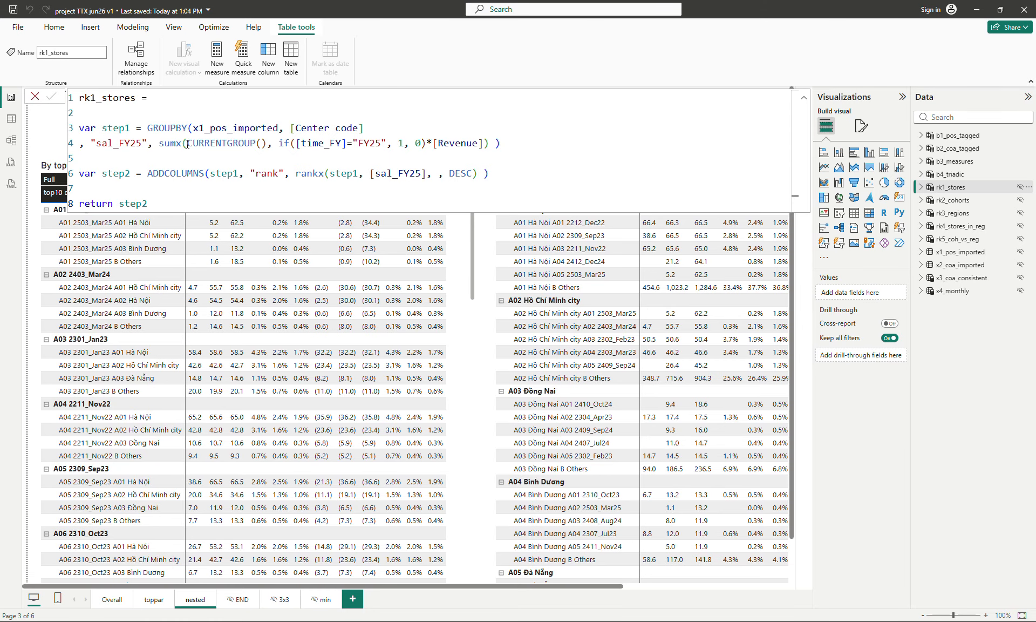
{"action": "left_click", "coordinate": [11, 119]}
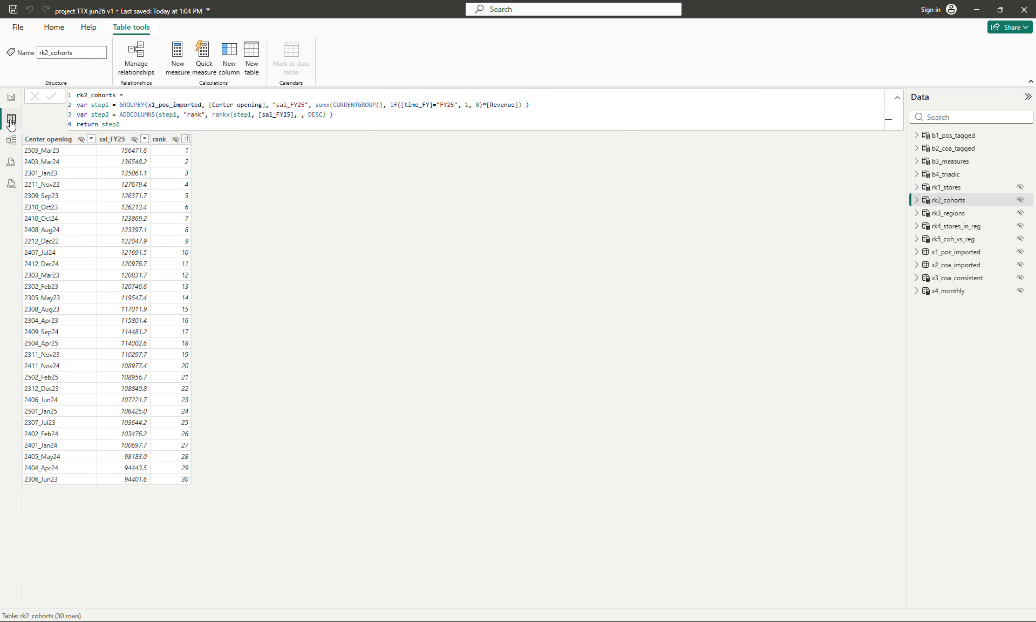
{"action": "left_click", "coordinate": [362, 115]}
{"action": "key", "text": "Down"}
{"action": "key", "text": "ctrl+shift+Left"}
{"action": "type", "text": "step1"}
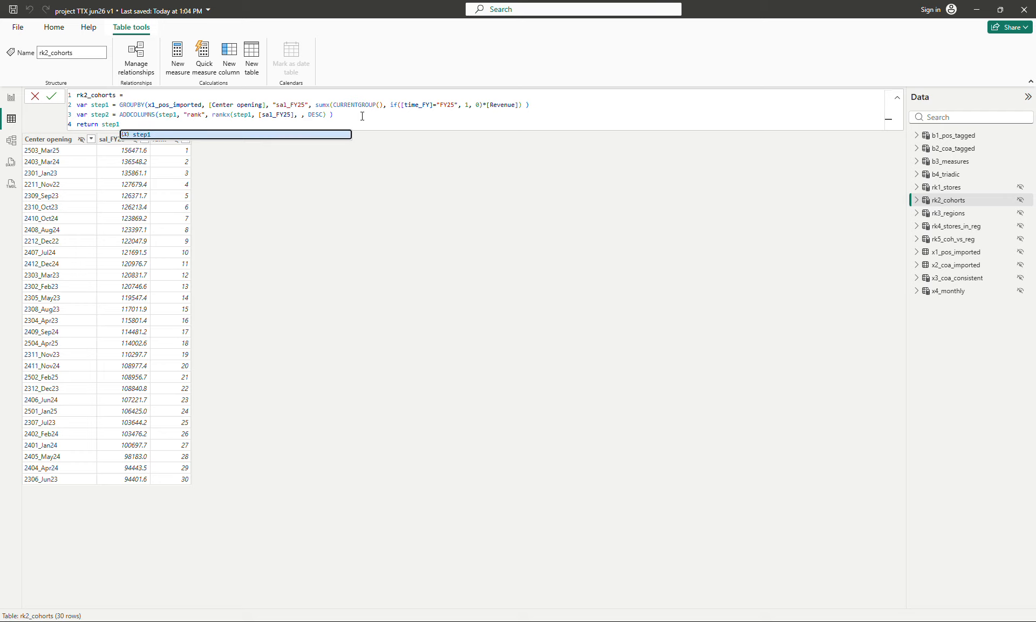
{"action": "key", "text": "BackSpace"}
{"action": "type", "text": "2"}
Step: Change the rk1_stores formula to return step1 instead of step2
{"action": "left_click", "coordinate": [948, 185]}
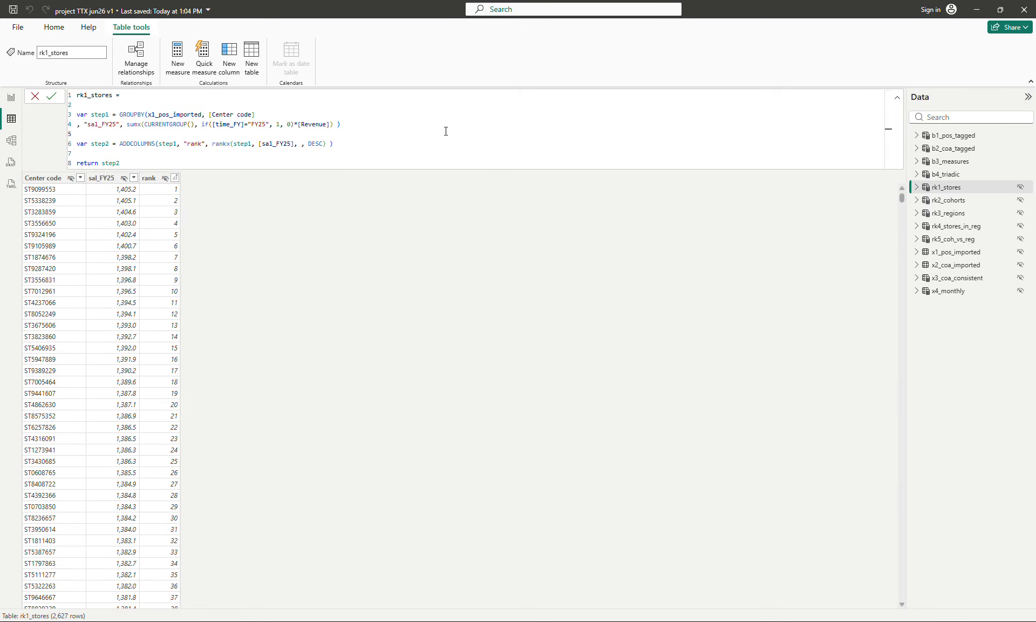
{"action": "left_click", "coordinate": [445, 131]}
{"action": "scroll", "coordinate": [445, 131], "scroll_direction": "up", "scroll_amount": 5}
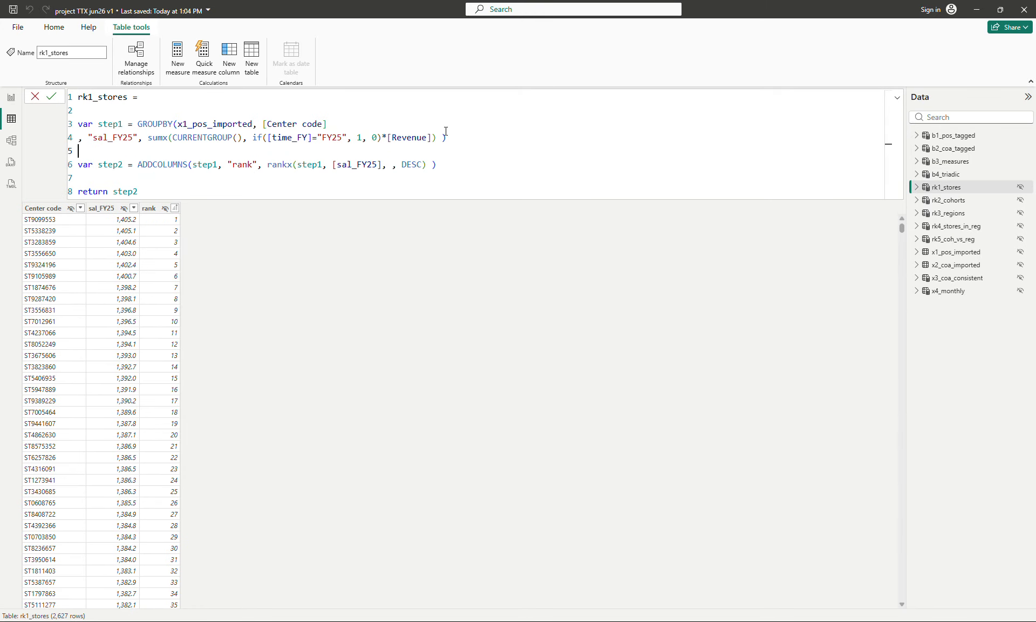
{"action": "scroll", "coordinate": [446, 131], "scroll_direction": "up", "scroll_amount": 1}
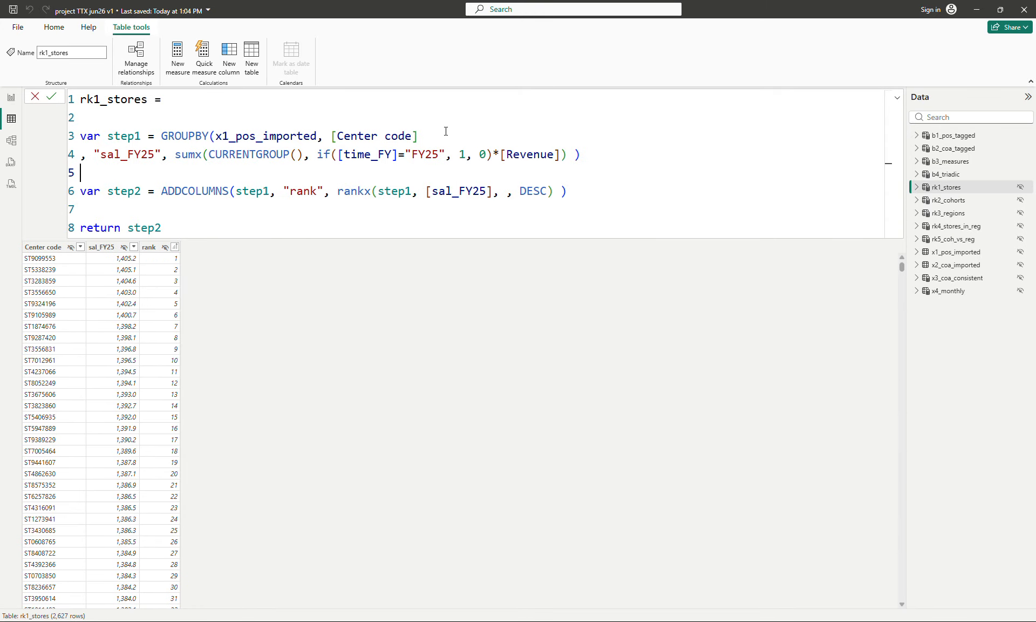
{"action": "left_click", "coordinate": [206, 227]}
{"action": "key", "text": "BackSpace"}
{"action": "type", "text": "1"}
{"action": "key", "text": "Return"}
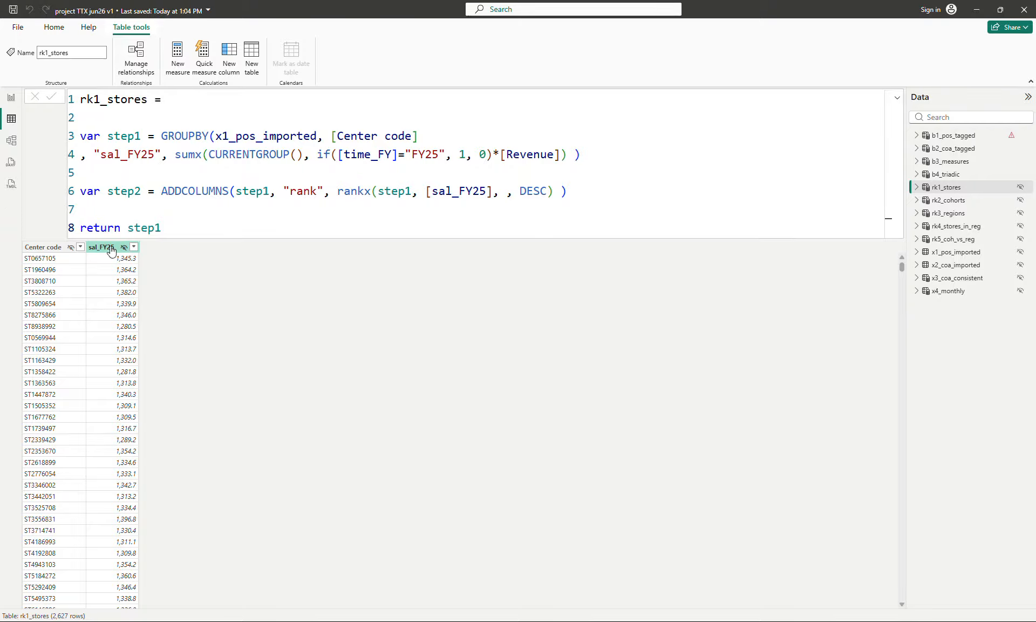
Step: Sort the sal_FY25 column in descending order and scroll through its values
{"action": "left_click", "coordinate": [135, 247]}
{"action": "left_click", "coordinate": [180, 260]}
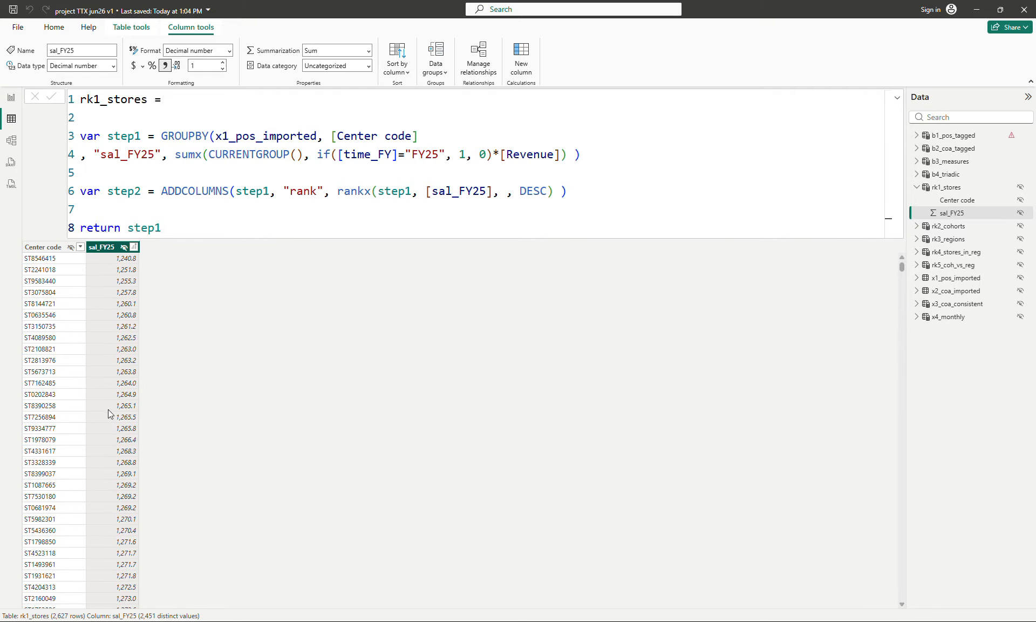
{"action": "scroll", "coordinate": [128, 377], "scroll_direction": "down", "scroll_amount": 20}
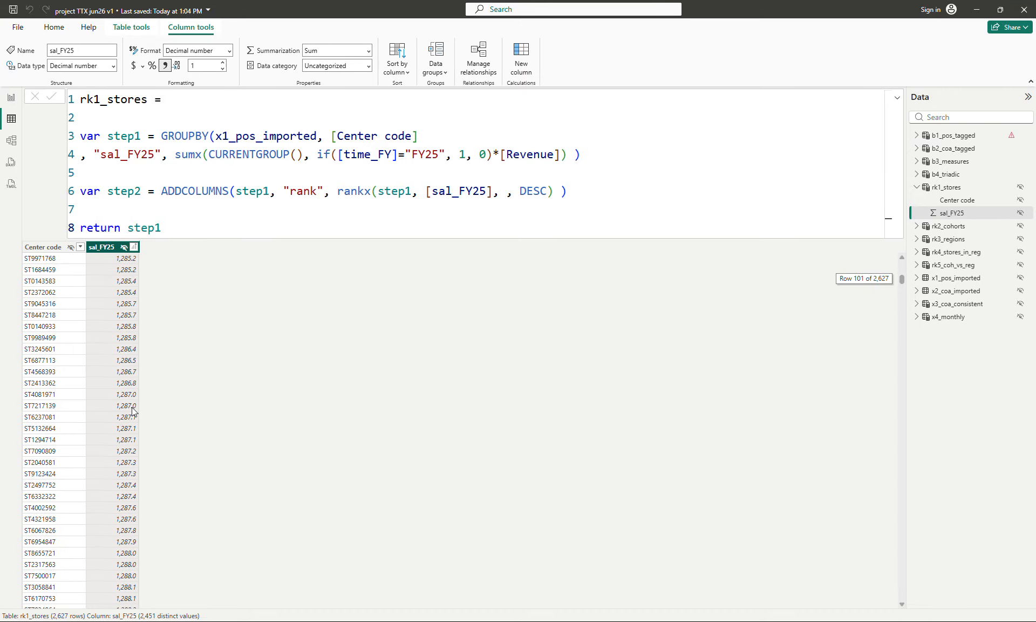
{"action": "scroll", "coordinate": [135, 405], "scroll_direction": "up", "scroll_amount": 20}
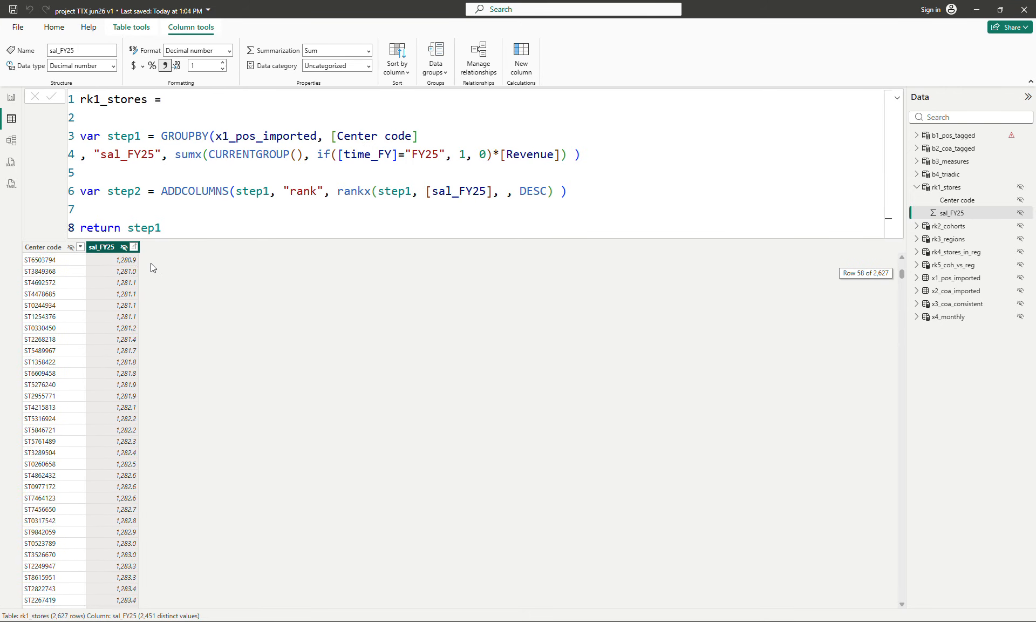
{"action": "left_click", "coordinate": [134, 247]}
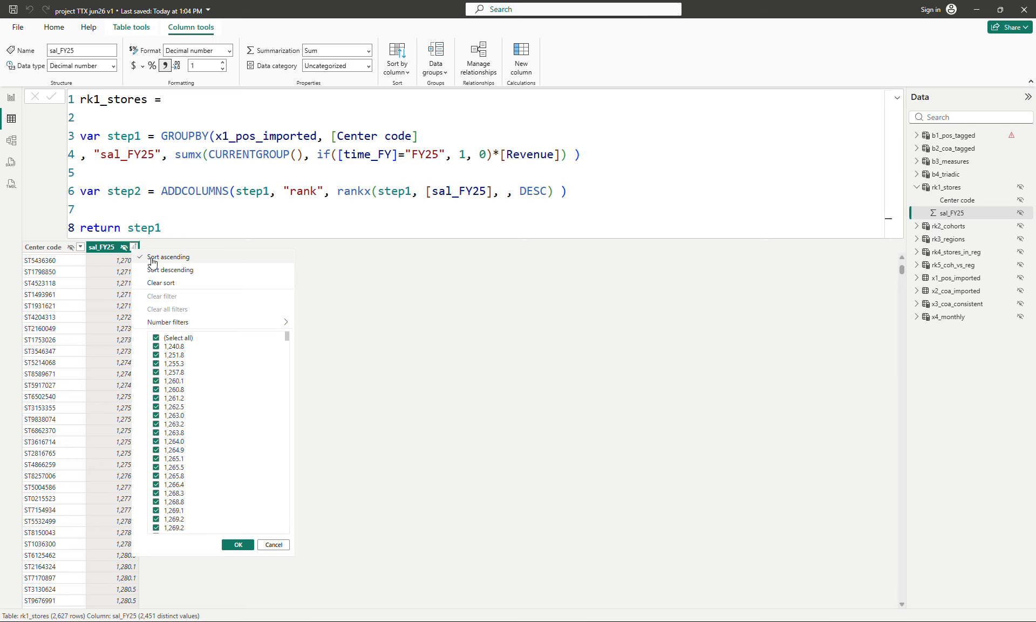
{"action": "left_click", "coordinate": [172, 270]}
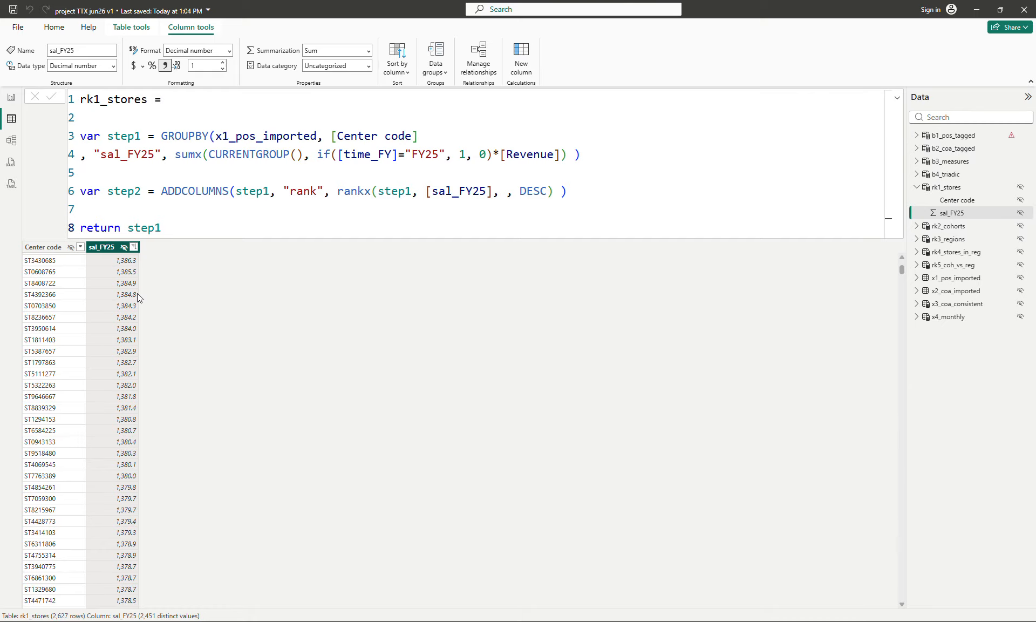
{"action": "scroll", "coordinate": [124, 302], "scroll_direction": "down", "scroll_amount": 20}
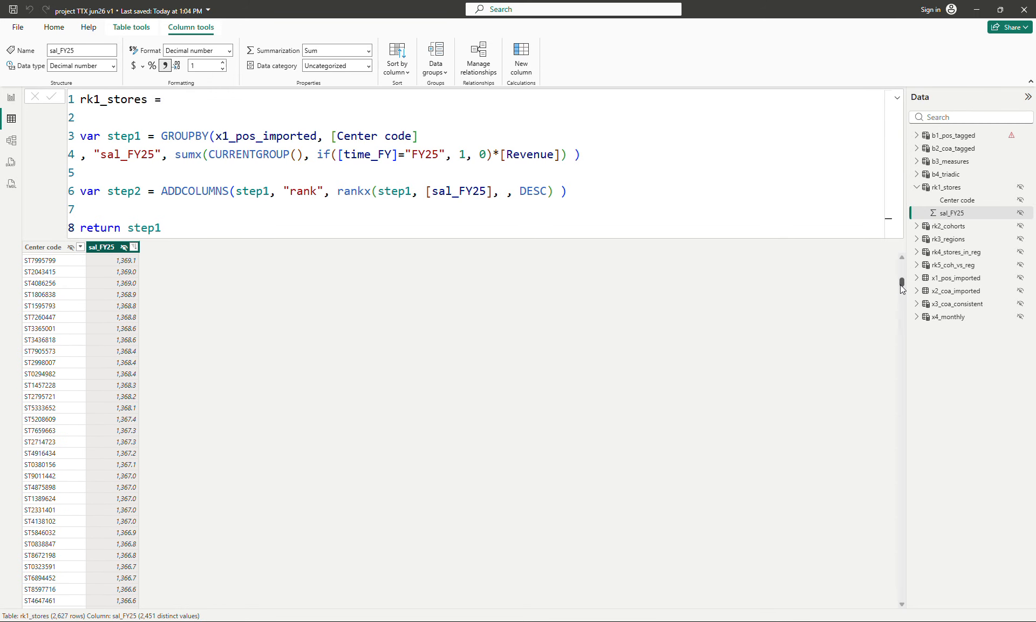
{"action": "left_click_drag", "start_coordinate": [901, 282], "coordinate": [911, 240]}
{"action": "left_click", "coordinate": [133, 247]}
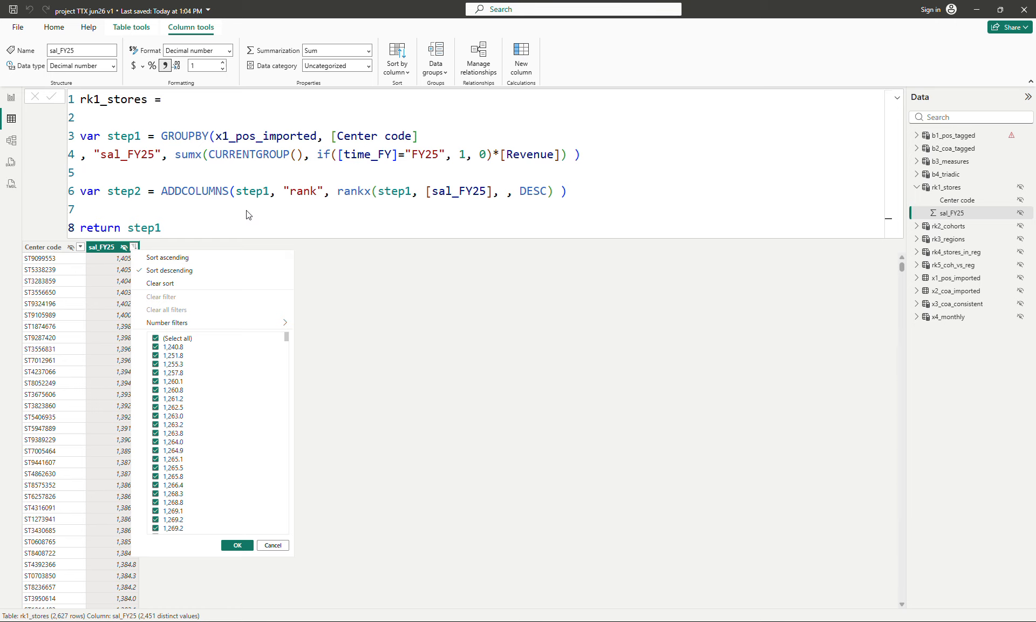
{"action": "left_click", "coordinate": [150, 211]}
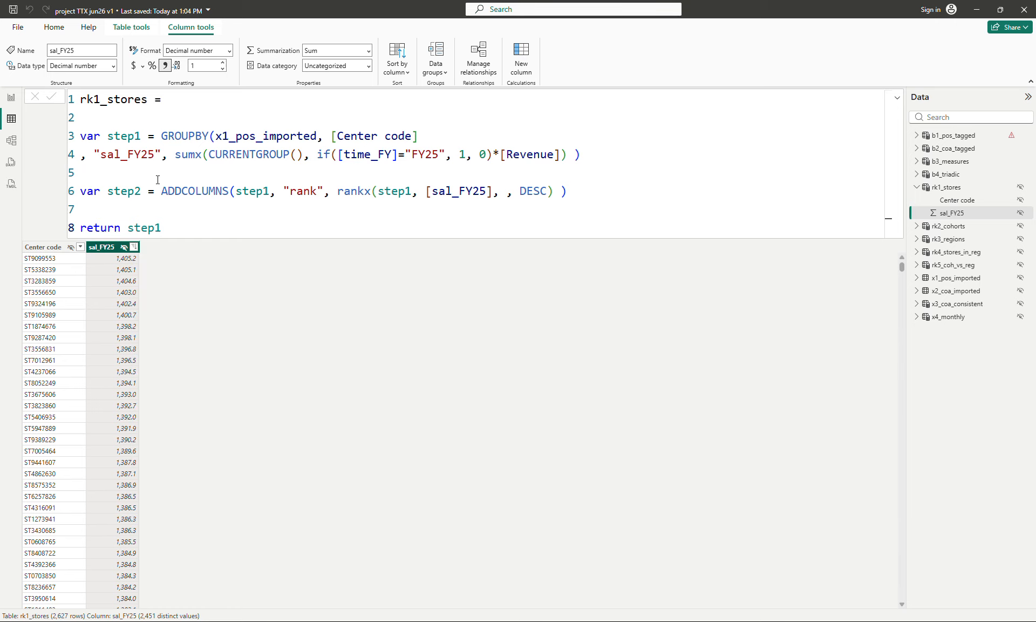
Step: Set the rk1_stores formula to return step2 again
{"action": "left_click", "coordinate": [176, 224]}
{"action": "key", "text": "BackSpace"}
{"action": "key", "text": "BackSpace"}
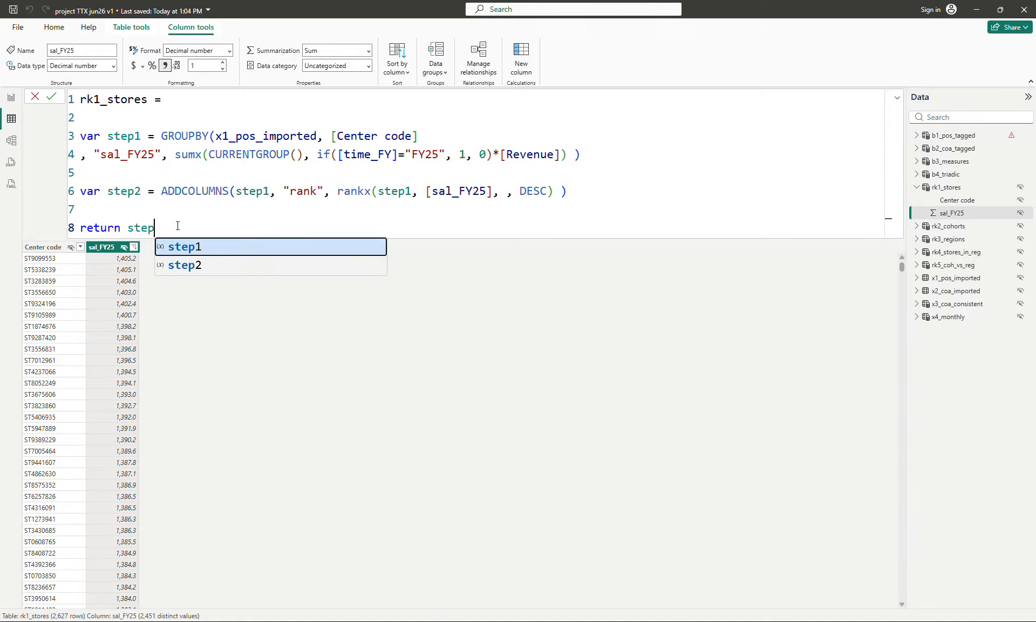
{"action": "type", "text": "p2"}
{"action": "key", "text": "Return"}
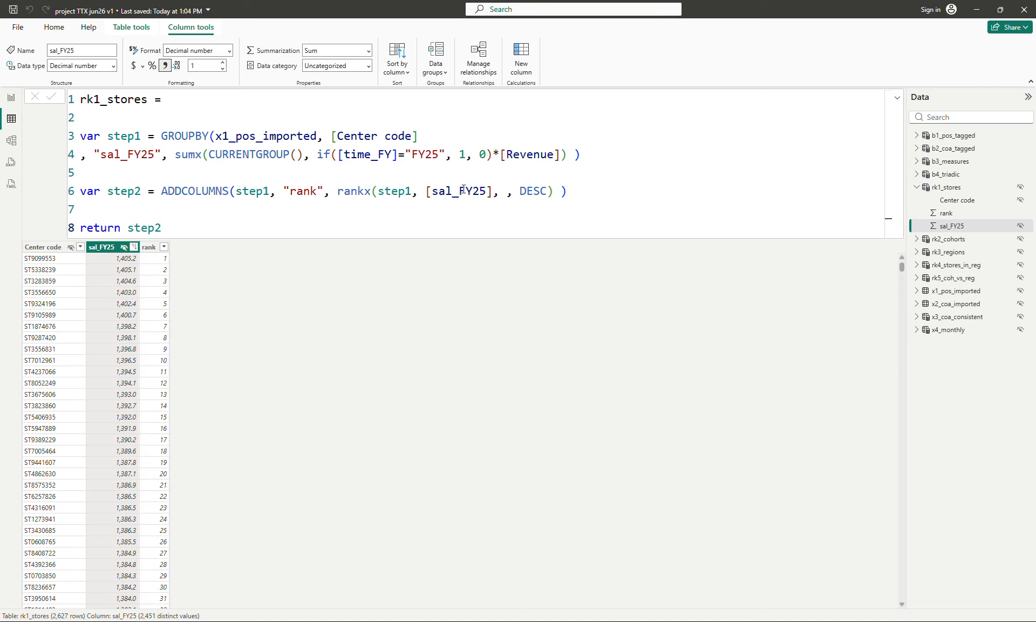
Step: Review the b1_pos_tagged formula and return to rk1_stores
{"action": "left_click", "coordinate": [224, 221]}
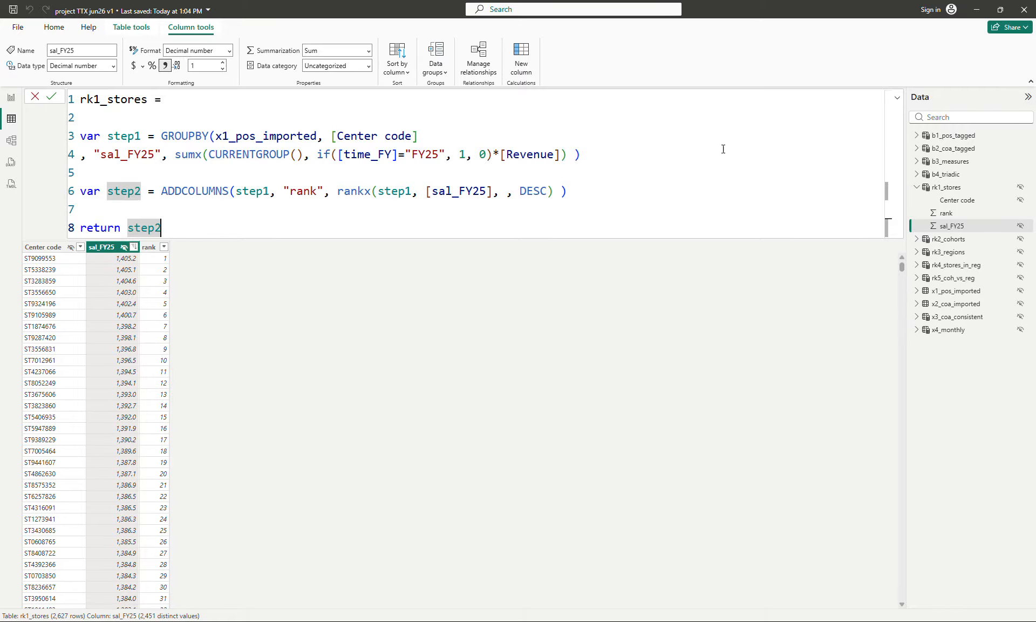
{"action": "left_click", "coordinate": [975, 139]}
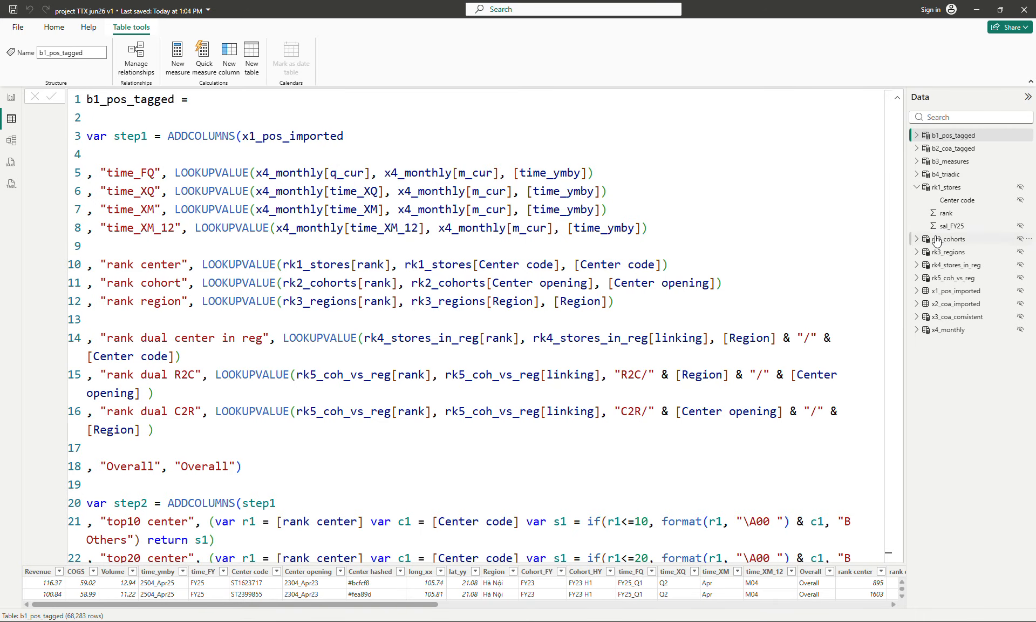
{"action": "left_click", "coordinate": [948, 189]}
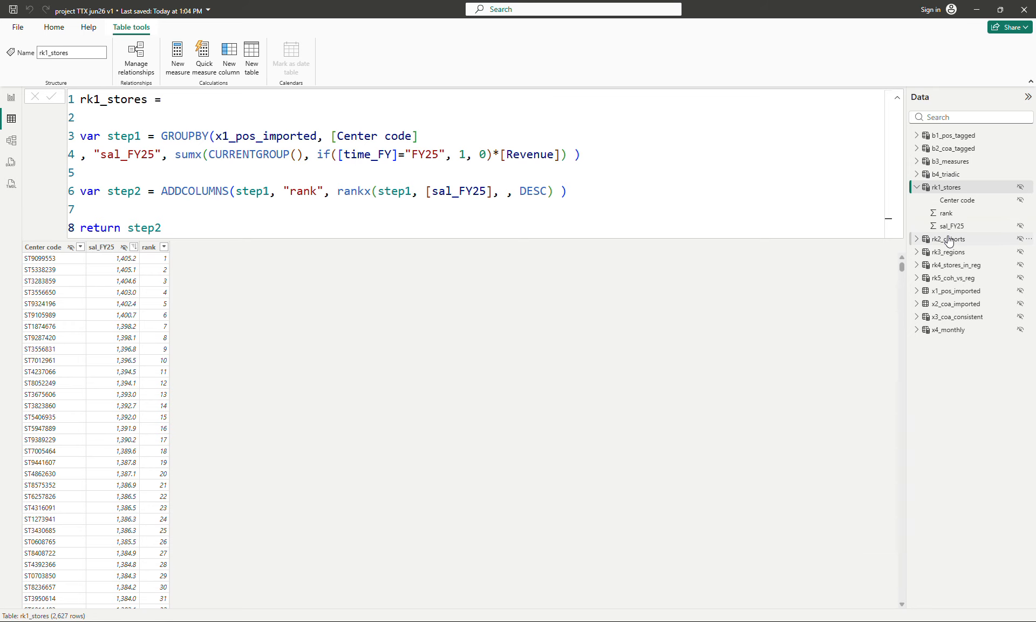
Step: Reformat the rk2_cohorts formula, splitting the GROUPBY arguments onto separate lines and adding blank lines between the variables
{"action": "left_click", "coordinate": [948, 239]}
{"action": "left_click", "coordinate": [445, 118]}
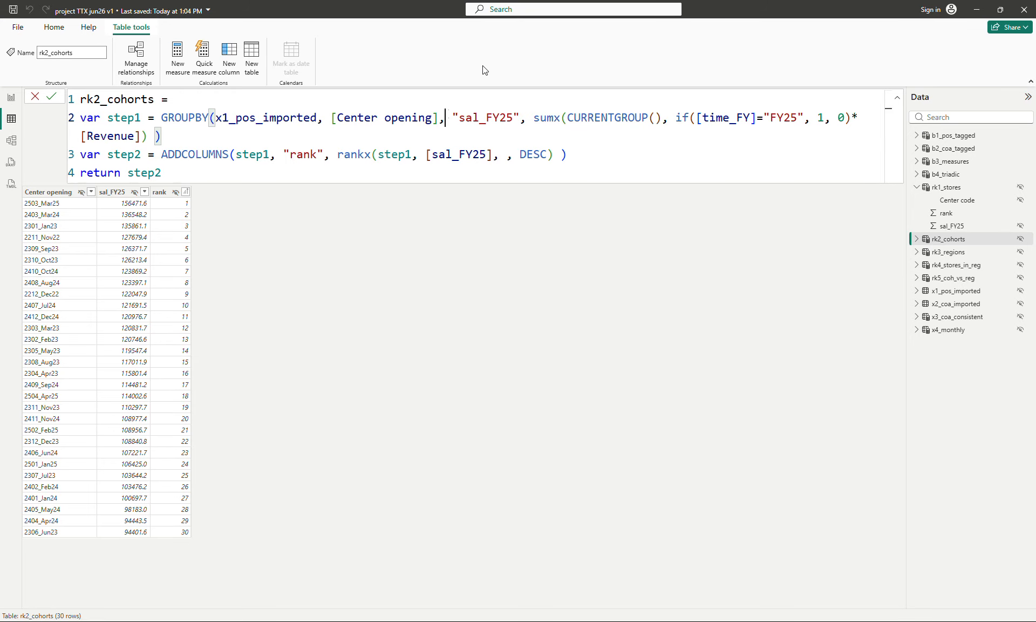
{"action": "key", "text": "shift+Return"}
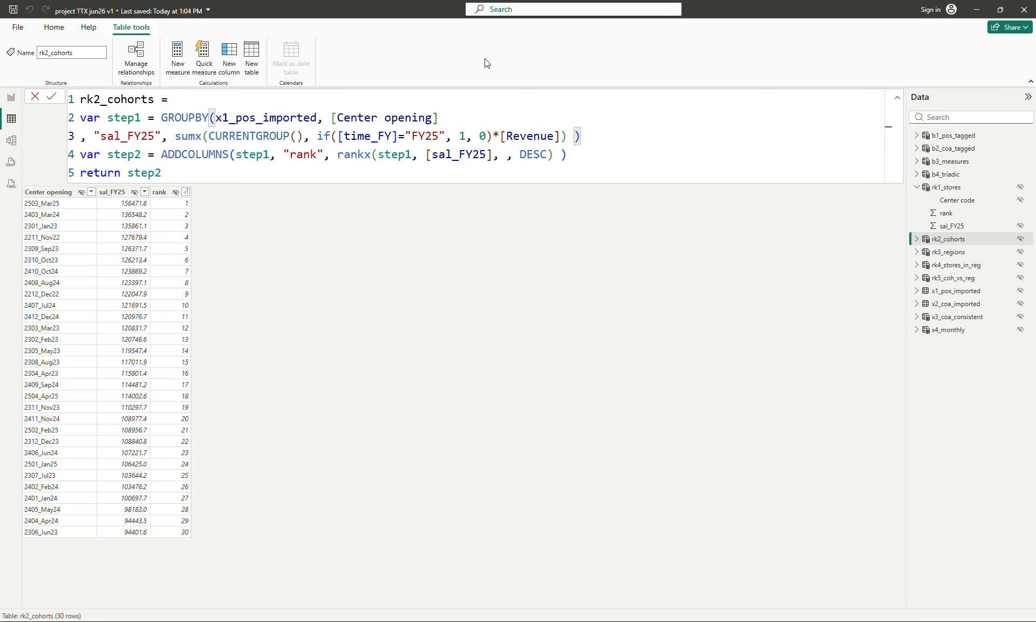
{"action": "key", "text": "End"}
{"action": "key", "text": "shift+Return"}
{"action": "key", "text": "Up"}
{"action": "key", "text": "Up"}
{"action": "key", "text": "shift+Return"}
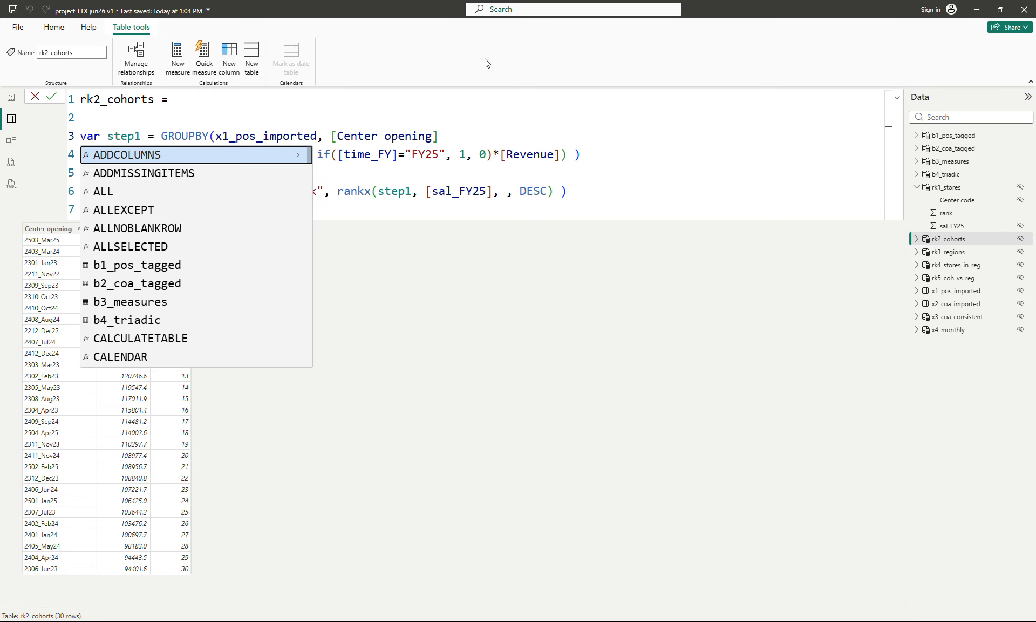
{"action": "key", "text": "Escape"}
{"action": "key", "text": "Down"}
{"action": "key", "text": "Down"}
{"action": "key", "text": "Down"}
{"action": "key", "text": "Down"}
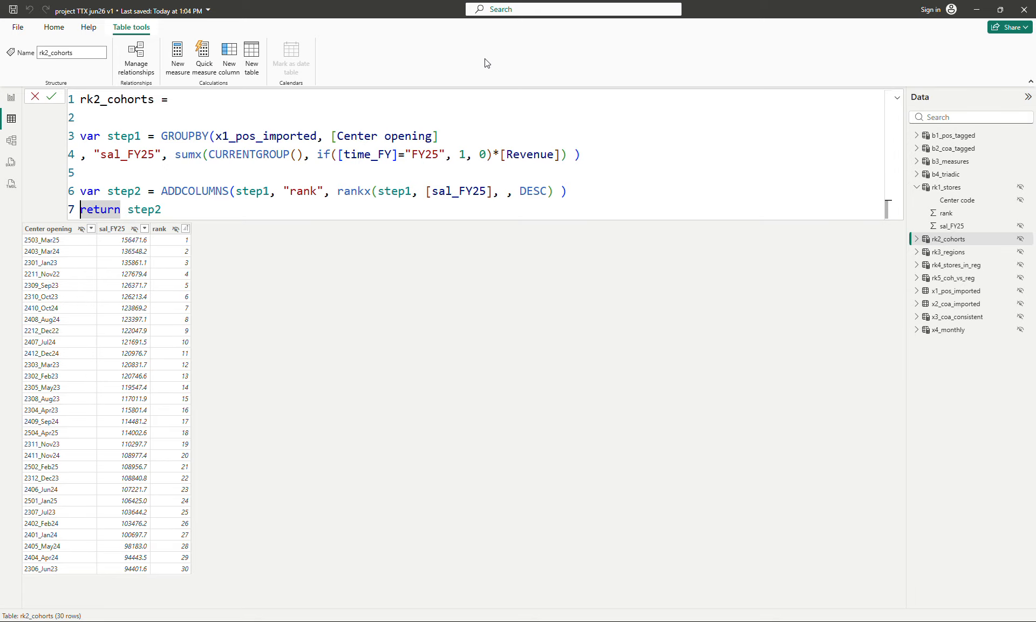
{"action": "key", "text": "shift+Return"}
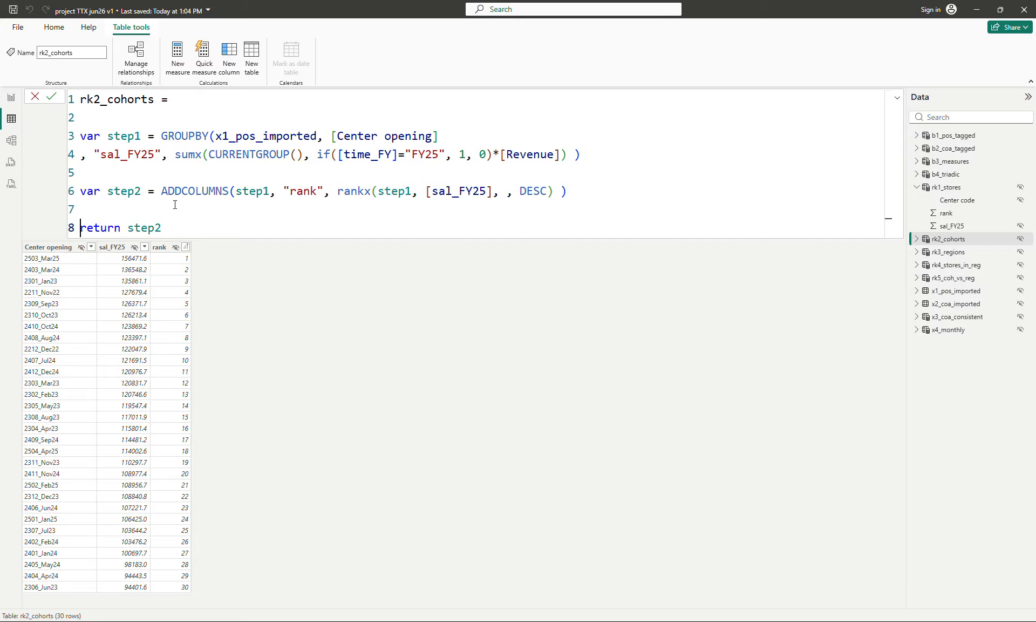
Step: Apply thousands separators to the sal_FY25 column of rk2_cohorts
{"action": "left_click", "coordinate": [139, 262]}
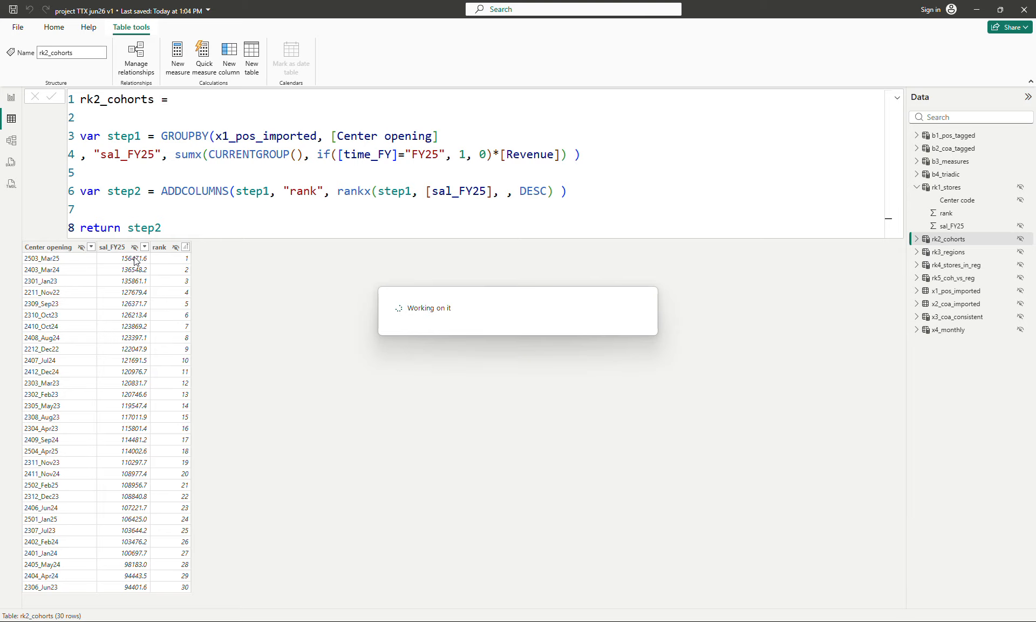
{"action": "left_click", "coordinate": [135, 261]}
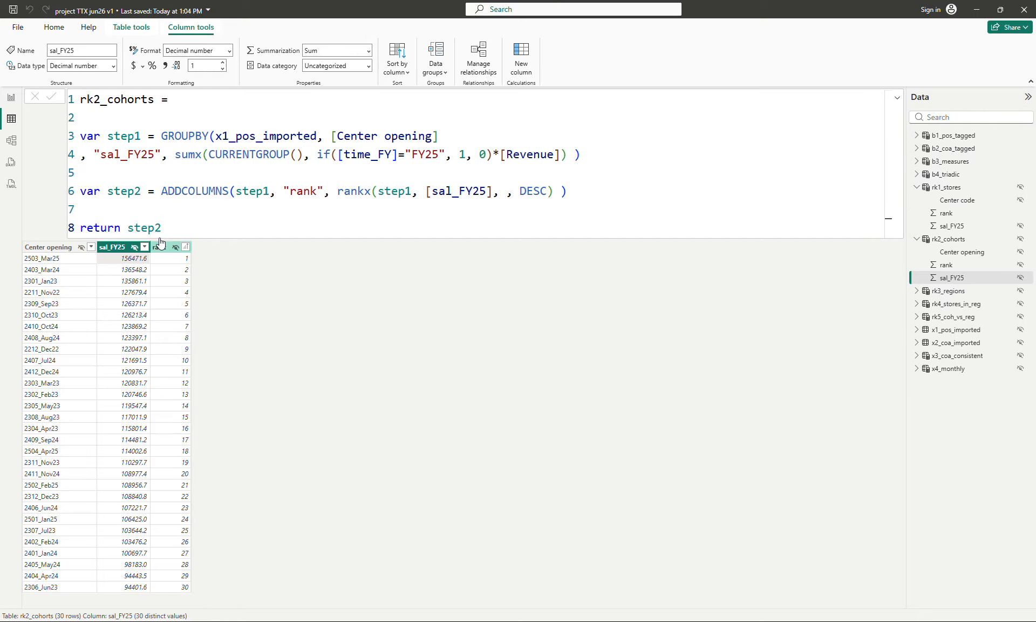
{"action": "left_click", "coordinate": [166, 66]}
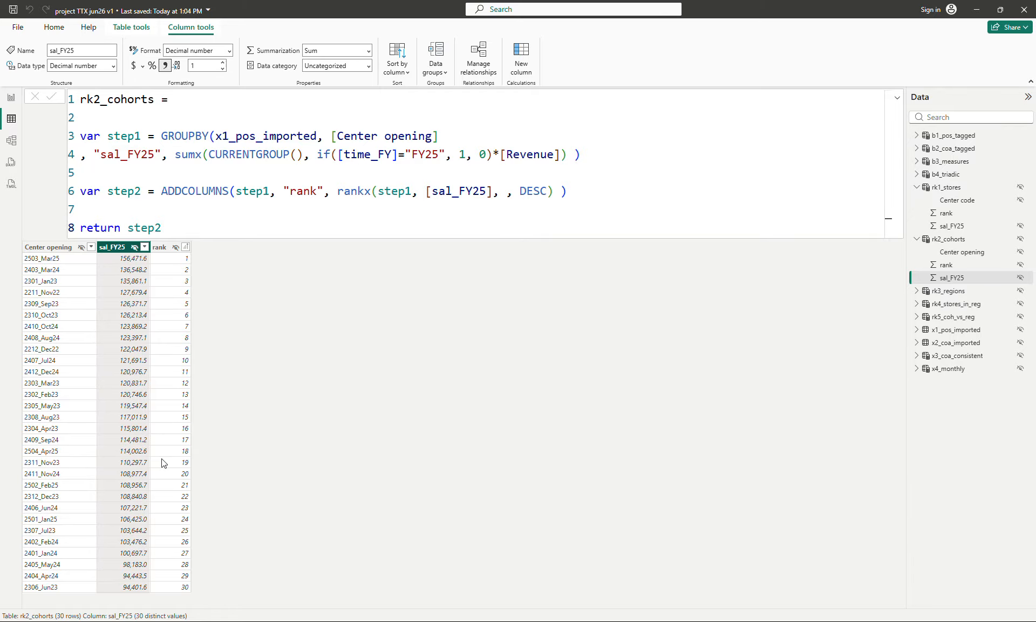
Step: Review the b1_pos_tagged formula's rank lookups and top-10 columns, then return to rk1_stores
{"action": "left_click", "coordinate": [272, 207]}
{"action": "left_click", "coordinate": [964, 137]}
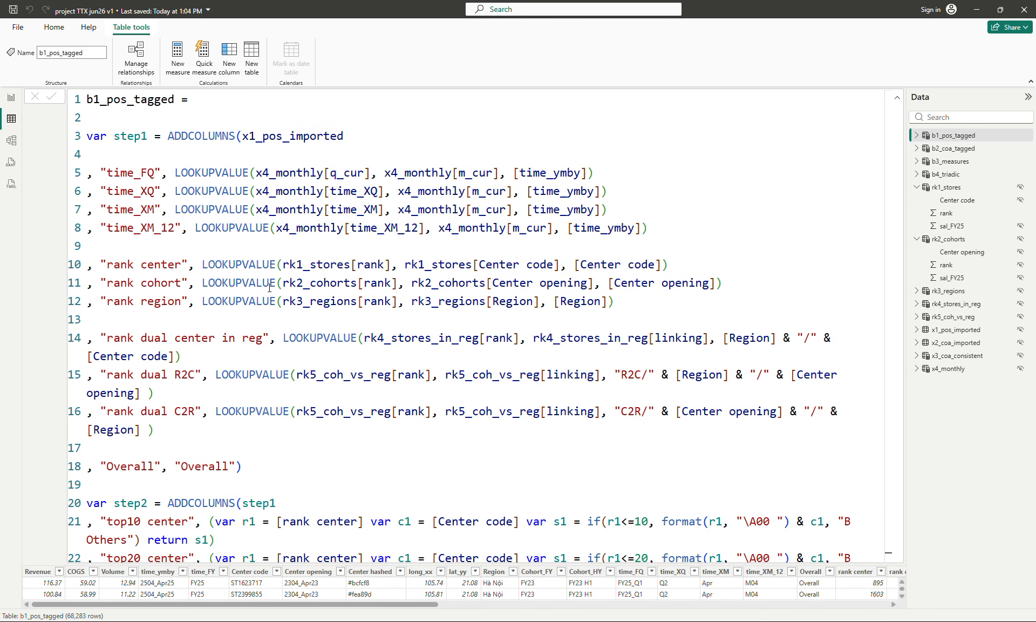
{"action": "scroll", "coordinate": [727, 257], "scroll_direction": "down", "scroll_amount": 1}
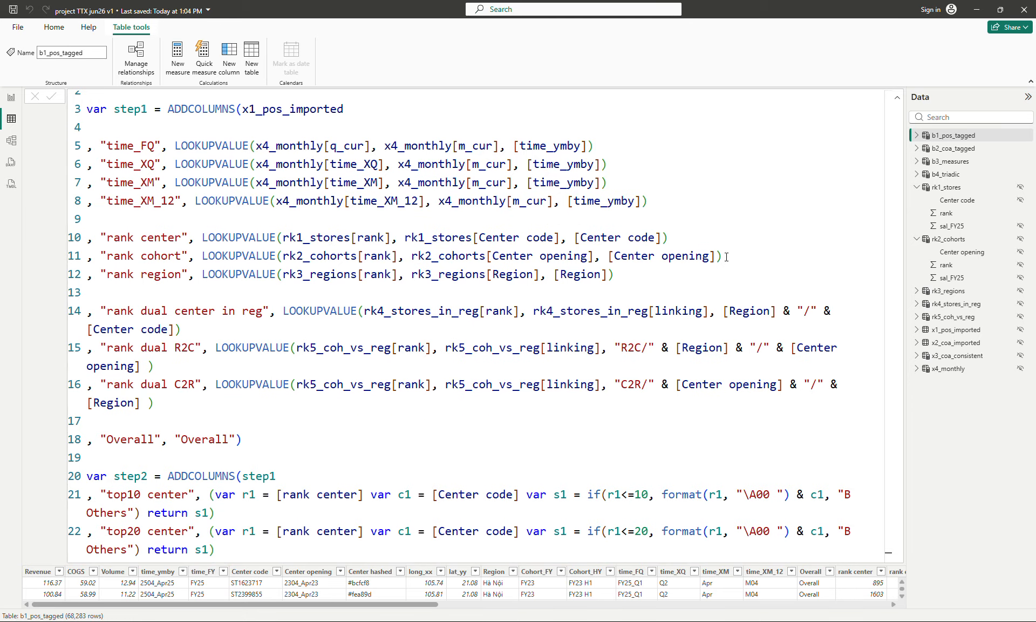
{"action": "scroll", "coordinate": [726, 257], "scroll_direction": "down", "scroll_amount": 5}
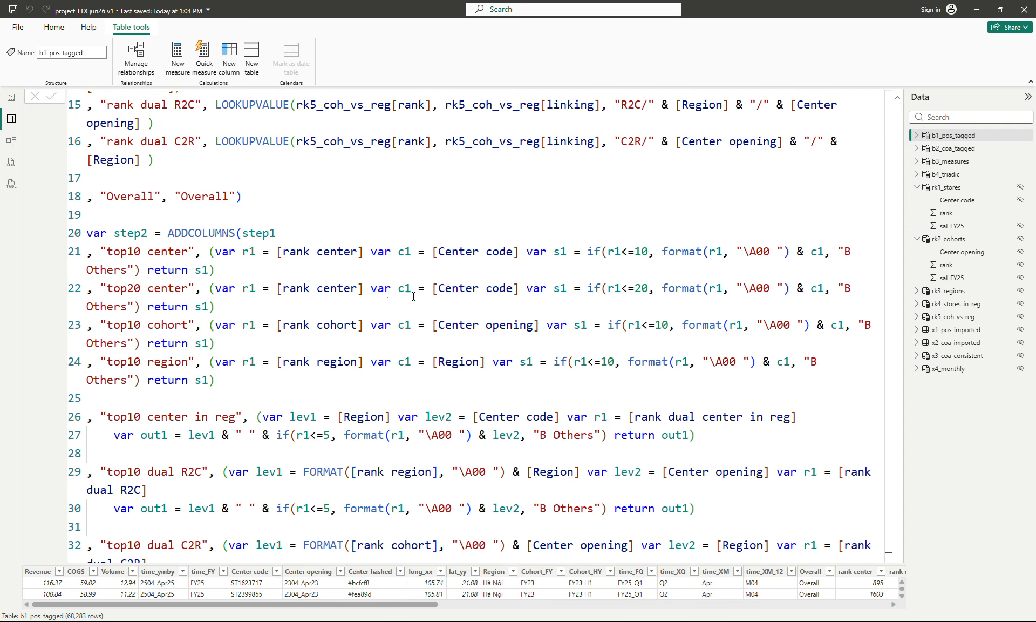
{"action": "left_click", "coordinate": [371, 186]}
{"action": "left_click", "coordinate": [920, 193]}
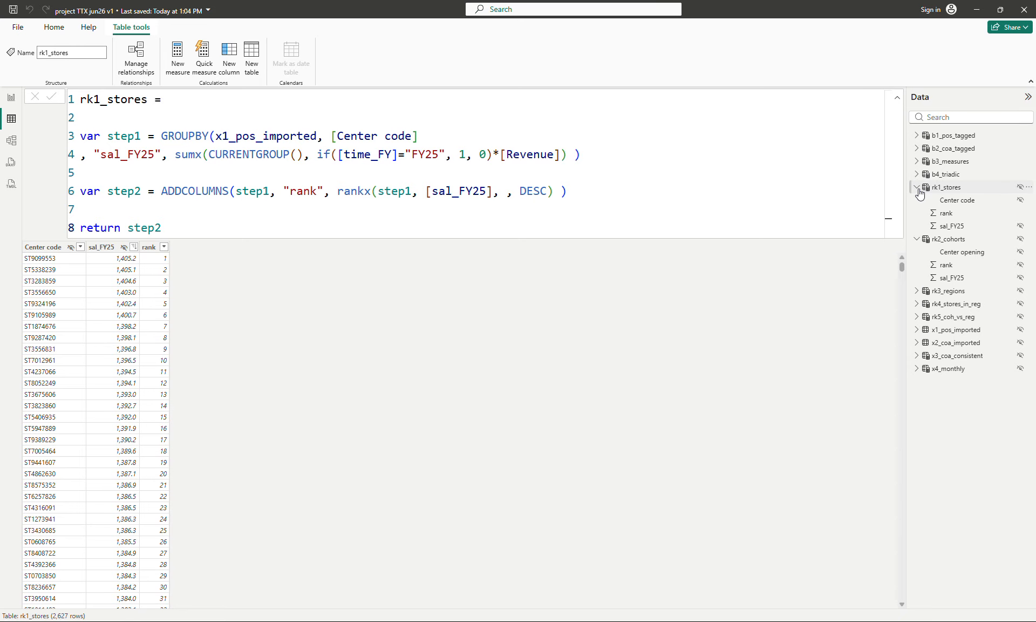
Step: Browse the rk3_regions and rk4_stores_in_reg table formulas and their results
{"action": "left_click", "coordinate": [919, 189]}
{"action": "left_click", "coordinate": [951, 200]}
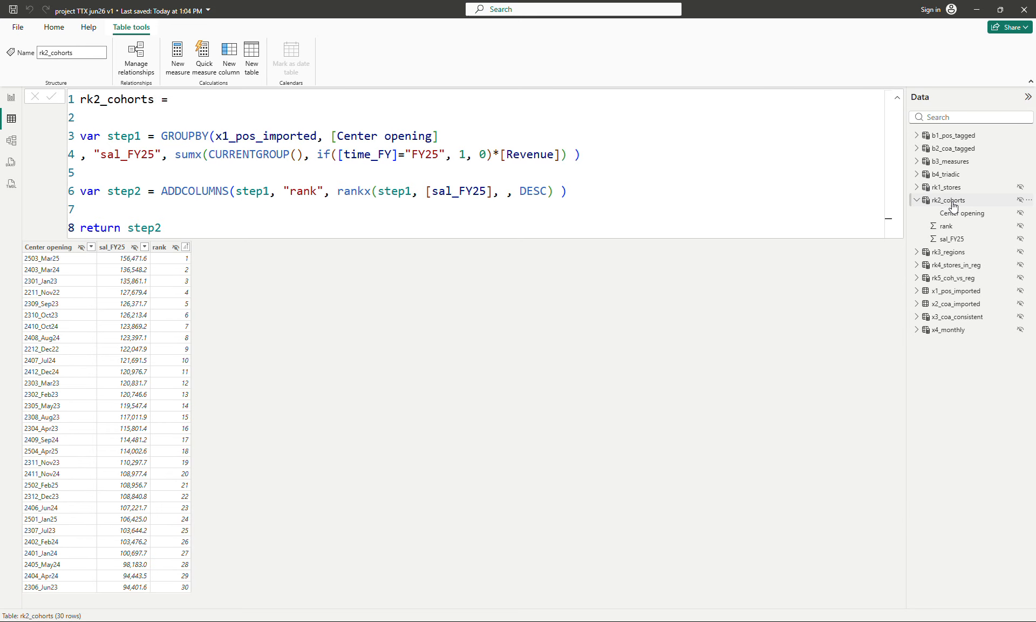
{"action": "left_click", "coordinate": [949, 253]}
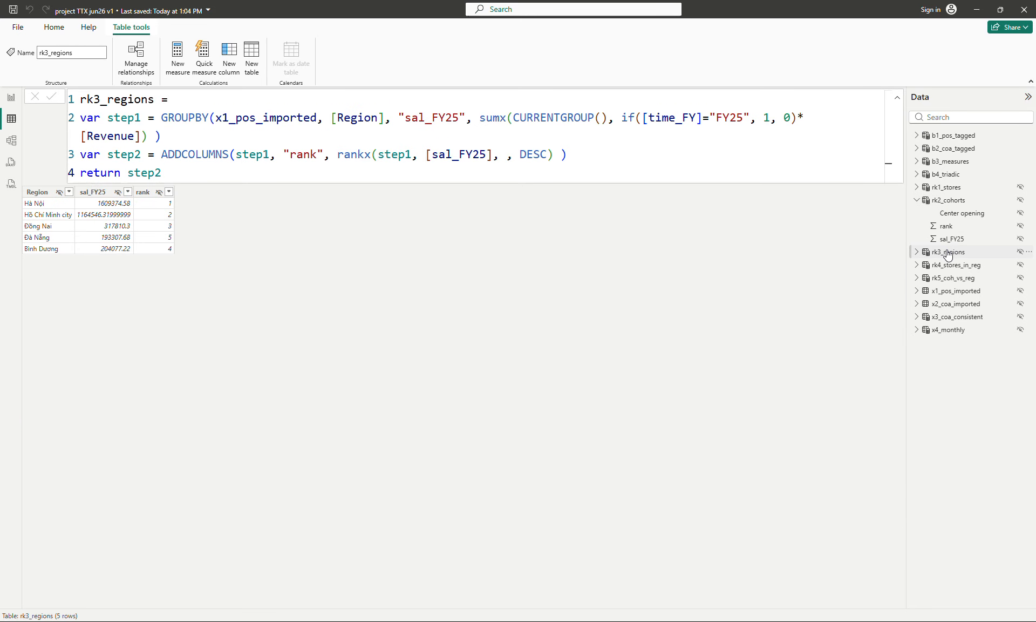
{"action": "left_click", "coordinate": [918, 201]}
{"action": "left_click", "coordinate": [952, 227]}
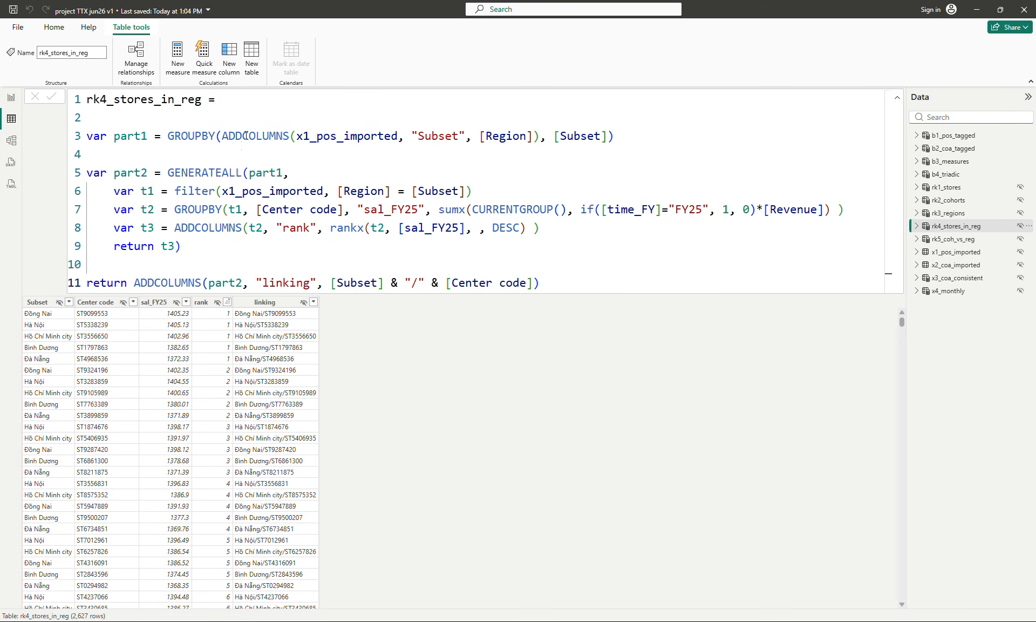
{"action": "left_click", "coordinate": [566, 169]}
Step: Sort the Subset column of rk4_stores_in_reg in ascending order
{"action": "left_click", "coordinate": [69, 303]}
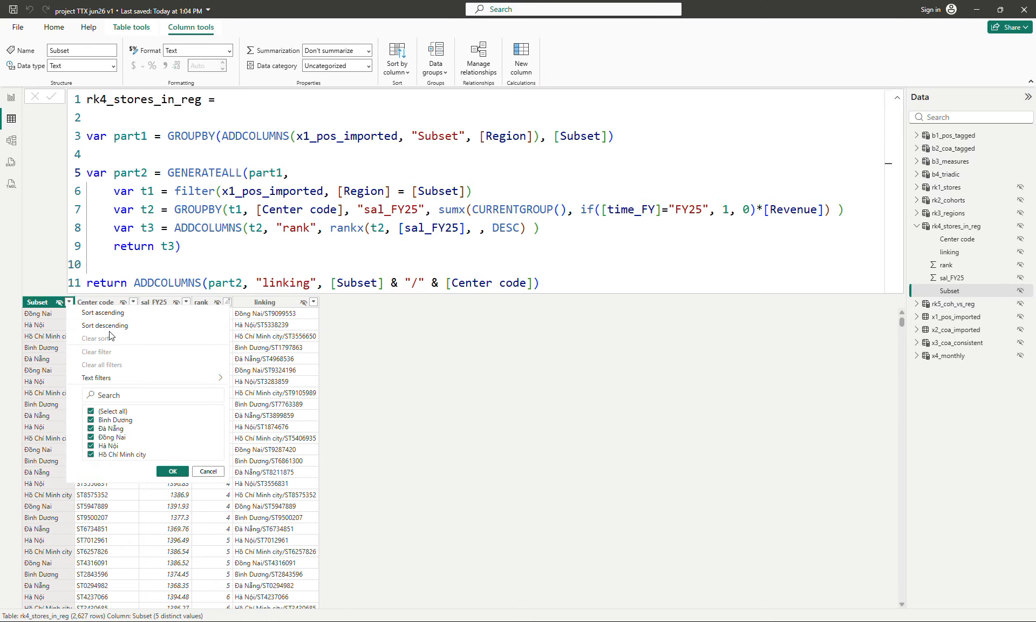
{"action": "left_click", "coordinate": [110, 313]}
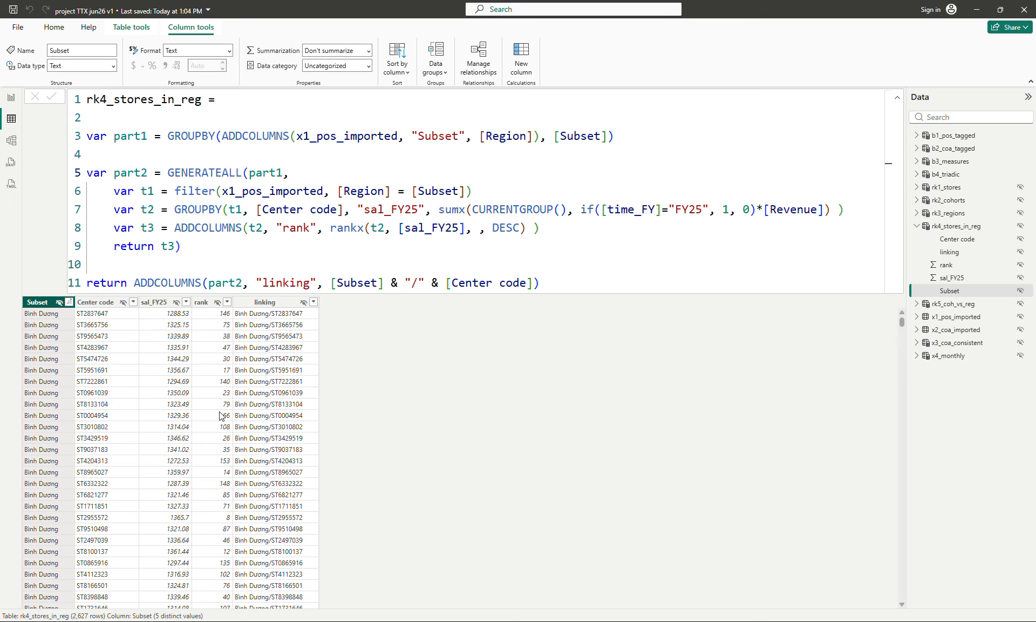
{"action": "scroll", "coordinate": [222, 416], "scroll_direction": "down", "scroll_amount": 8}
{"action": "scroll", "coordinate": [222, 416], "scroll_direction": "up", "scroll_amount": 8}
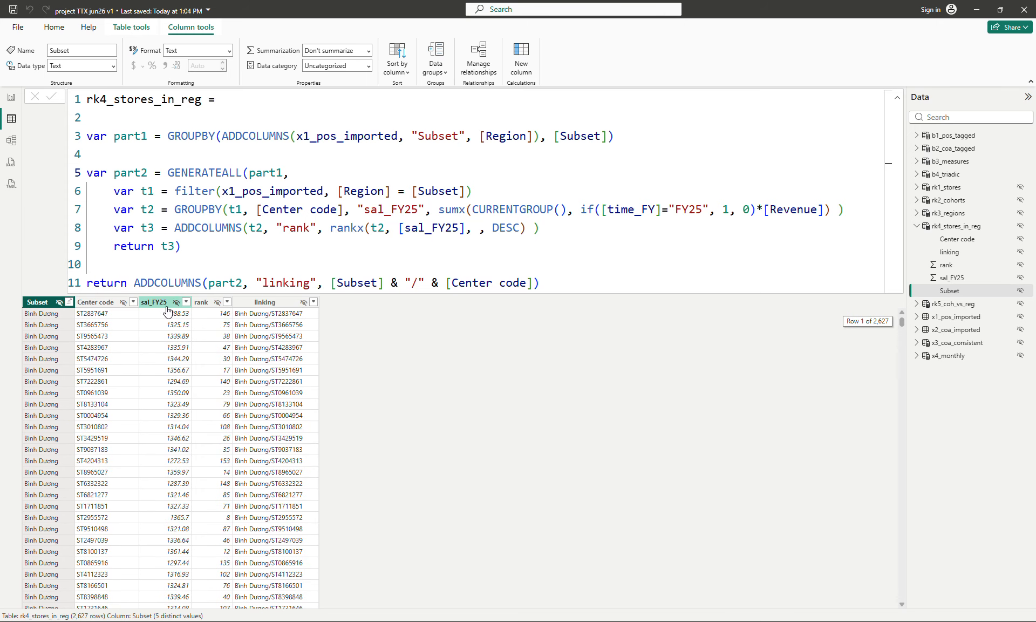
Step: Comment out the final return of rk4_stores_in_reg and add a line returning part1 instead
{"action": "left_click", "coordinate": [239, 257]}
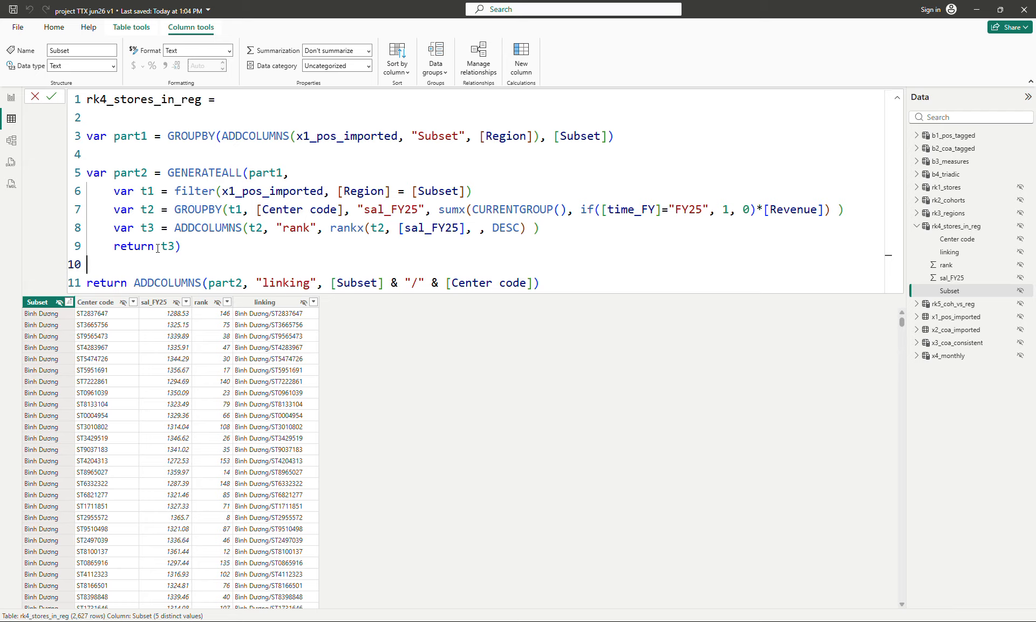
{"action": "left_click", "coordinate": [88, 282]}
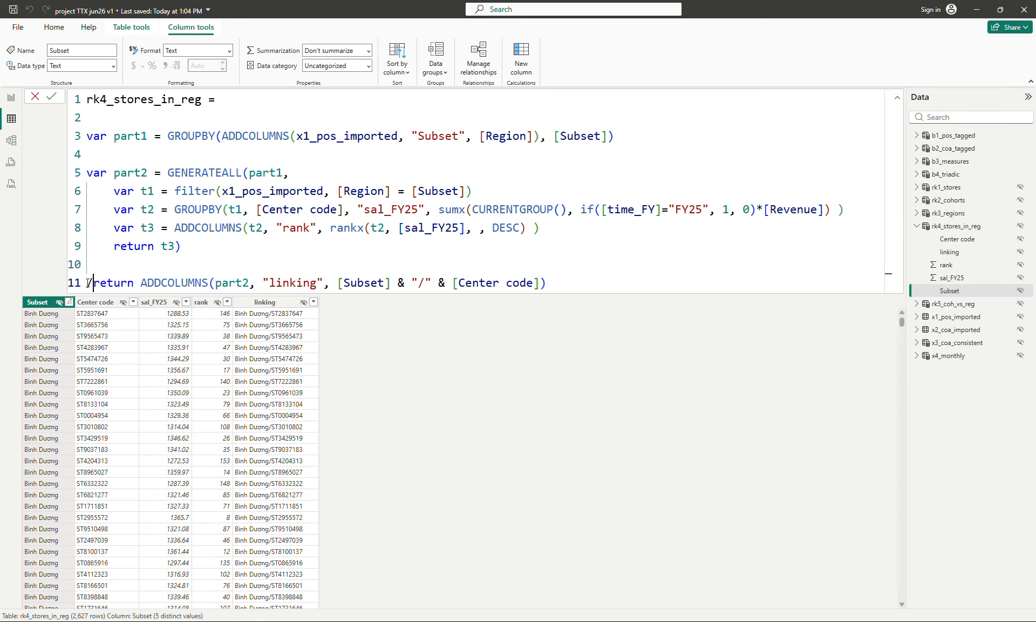
{"action": "type", "text": "//"}
{"action": "key", "text": "End"}
{"action": "key", "text": "shift+Return"}
{"action": "type", "text": "ret"}
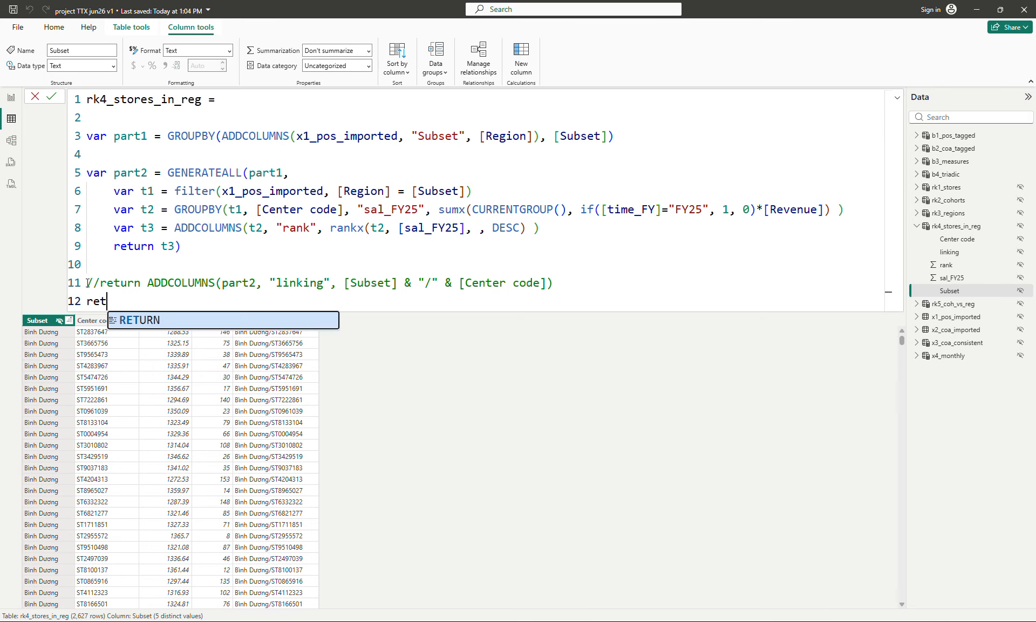
{"action": "type", "text": "urn part1"}
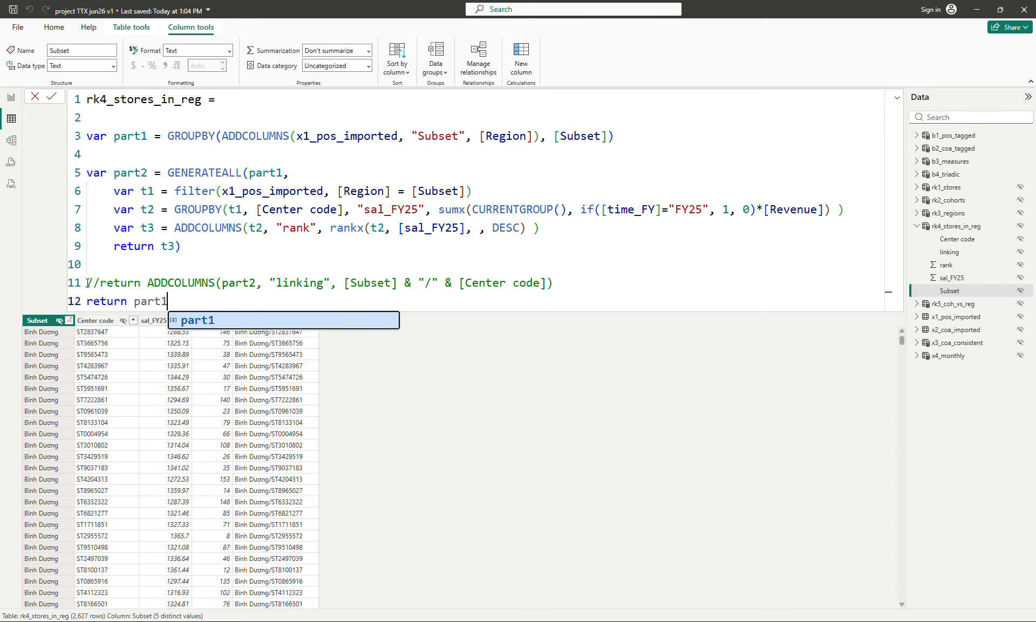
{"action": "key", "text": "Return"}
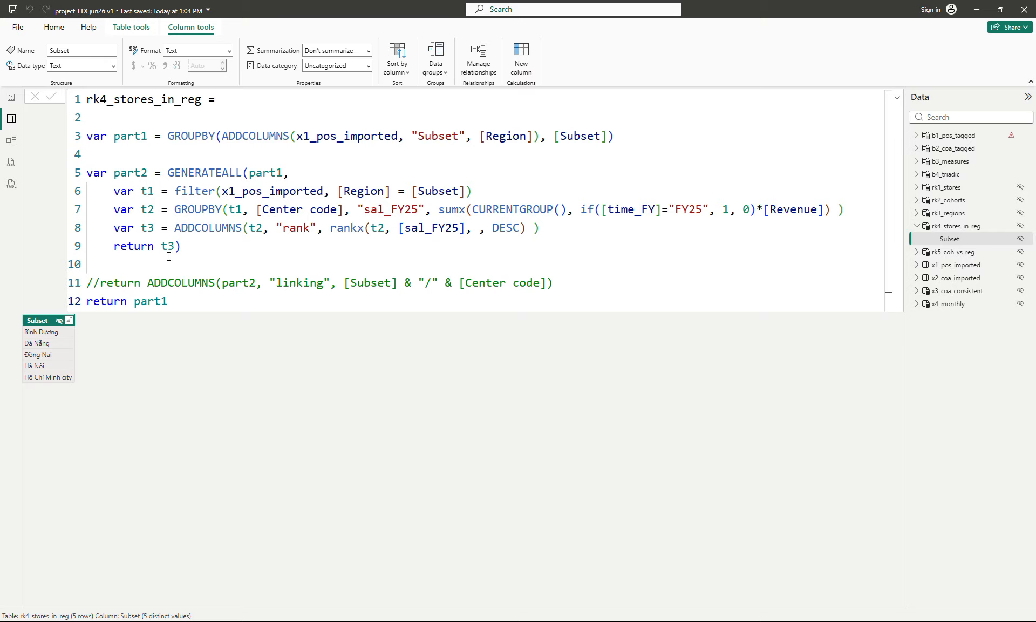
Step: Restore rk4_stores_in_reg's original return by uncommenting it and deleting the return part1 line
{"action": "left_click", "coordinate": [115, 280]}
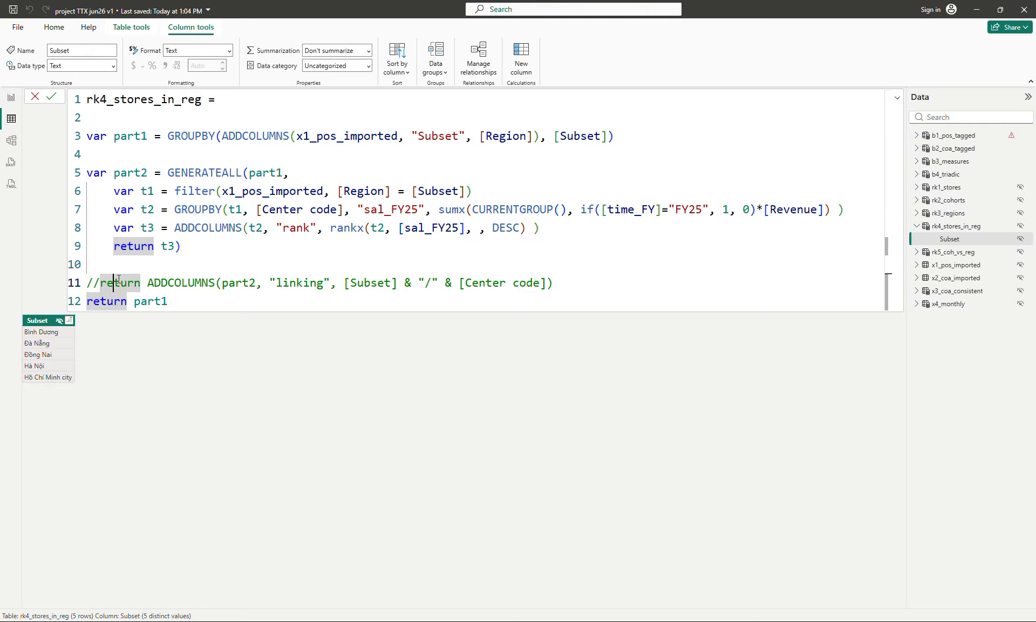
{"action": "key", "text": "Left"}
{"action": "key", "text": "Left"}
{"action": "key", "text": "BackSpace"}
{"action": "key", "text": "BackSpace"}
{"action": "key", "text": "Down"}
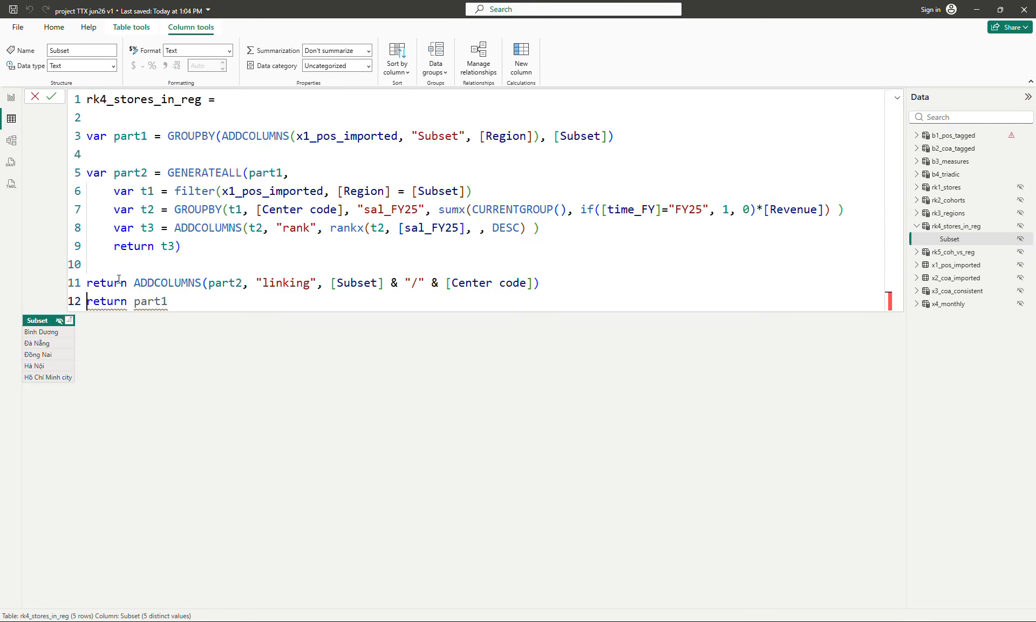
{"action": "key", "text": "shift+End"}
{"action": "key", "text": "BackSpace"}
{"action": "key", "text": "BackSpace"}
{"action": "key", "text": "Return"}
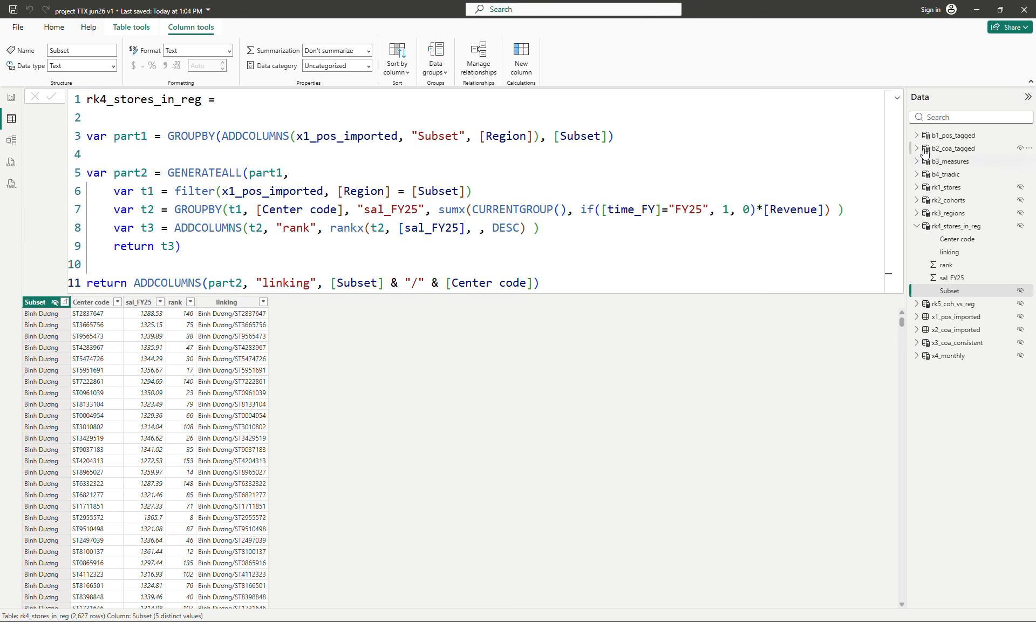
Step: Examine the rk5_coh_vs_reg formula, focusing on the R2C linking prefix
{"action": "left_click", "coordinate": [946, 137]}
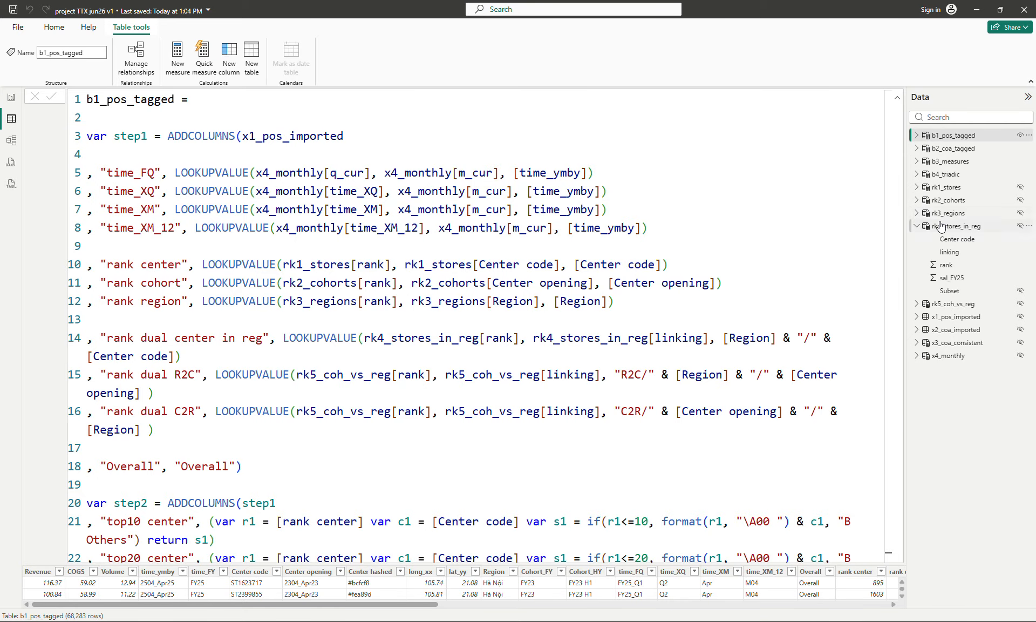
{"action": "left_click", "coordinate": [948, 306]}
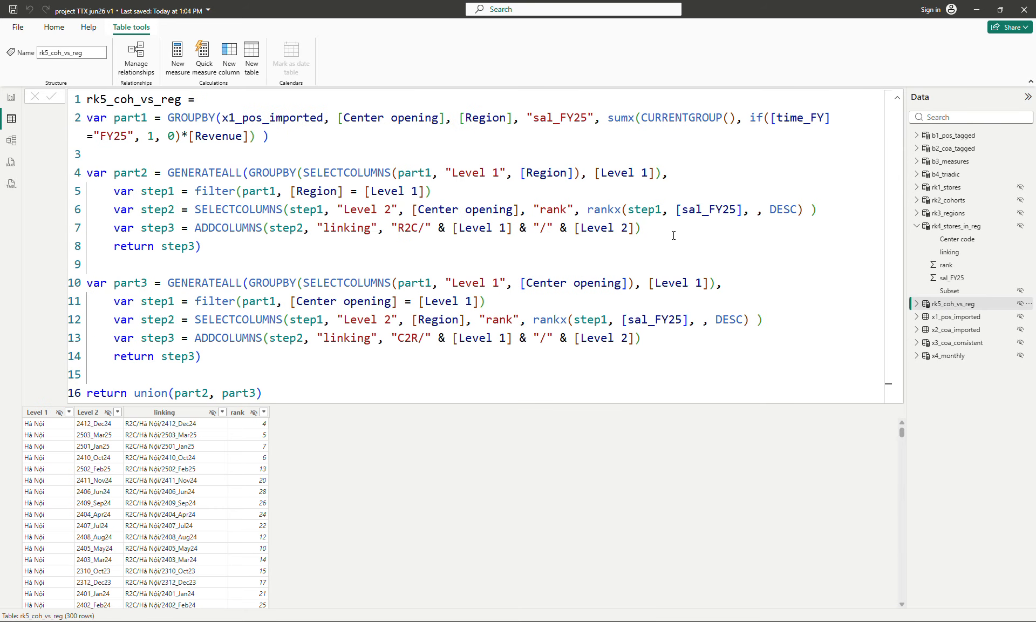
{"action": "left_click", "coordinate": [710, 253]}
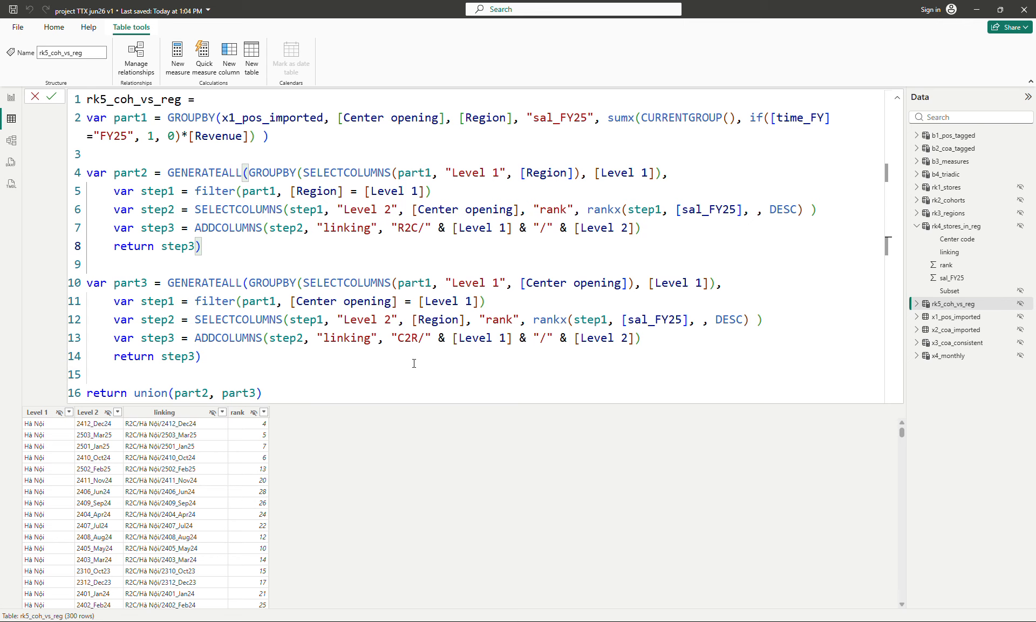
{"action": "left_click", "coordinate": [414, 362]}
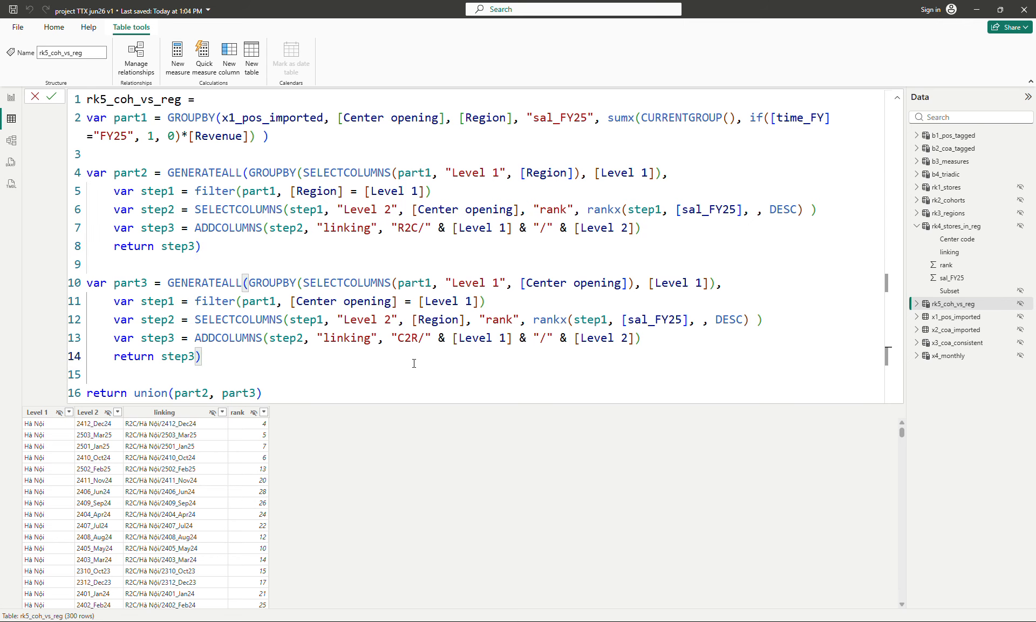
{"action": "double_click", "coordinate": [414, 228]}
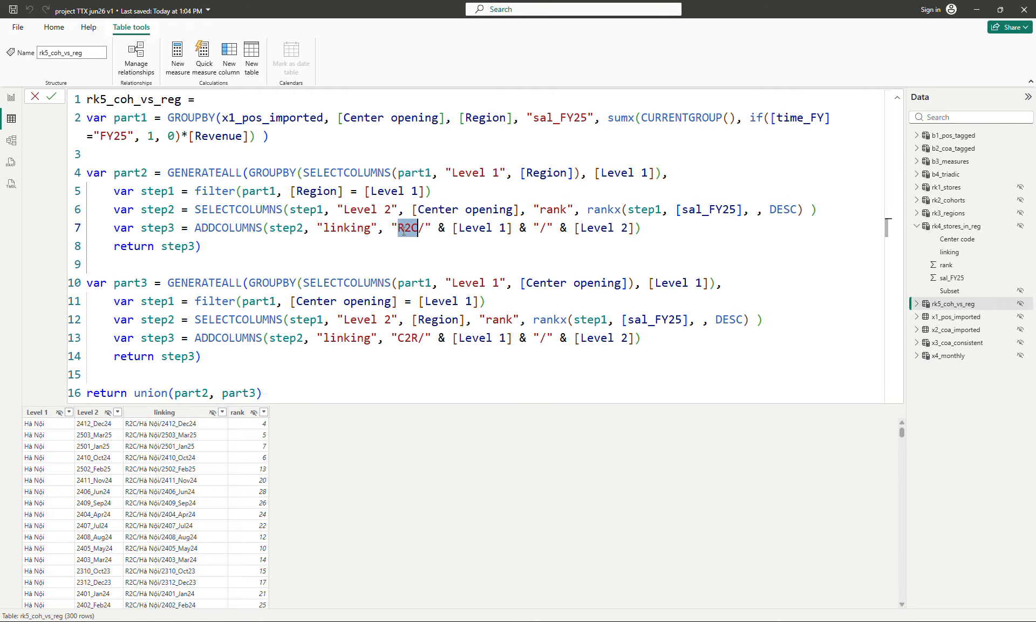
{"action": "left_click", "coordinate": [404, 231]}
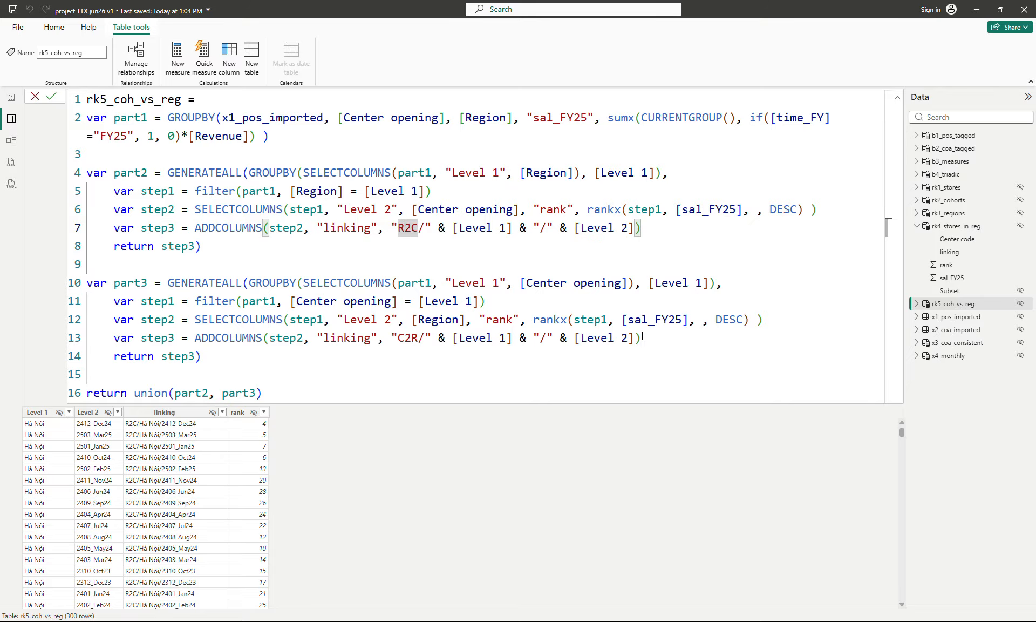
{"action": "left_click", "coordinate": [602, 357]}
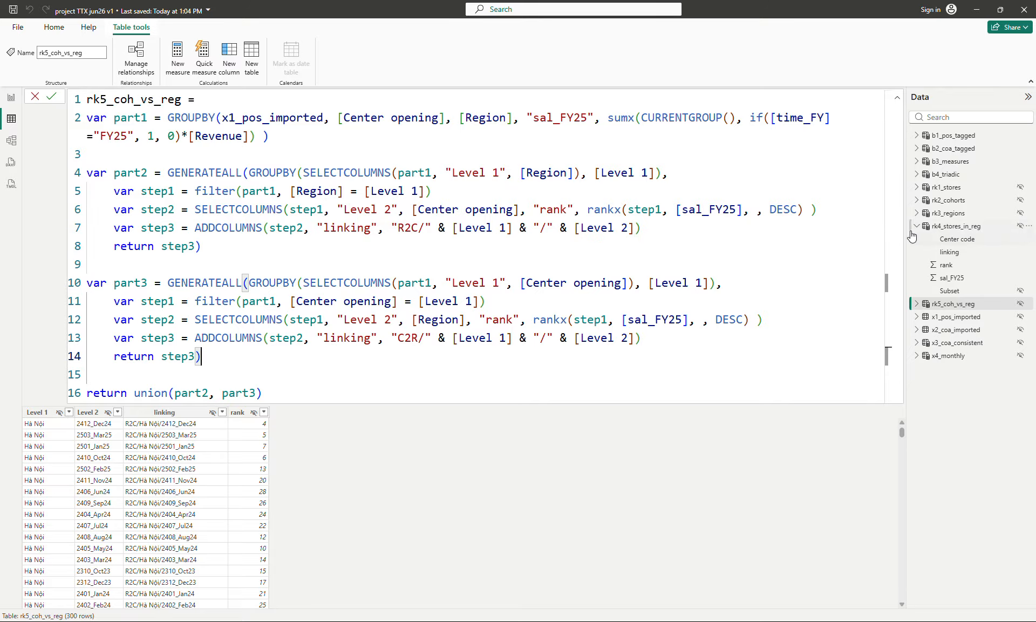
Step: Compare the R2C and C2R lookups in b1_pos_tagged with the rk5_coh_vs_reg formula
{"action": "left_click", "coordinate": [955, 136]}
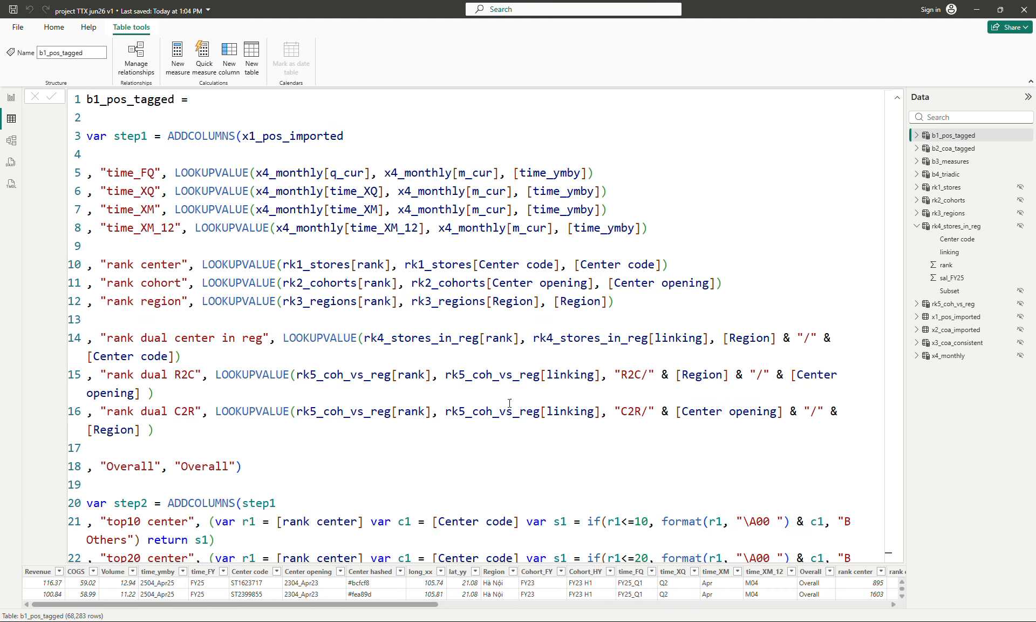
{"action": "left_click", "coordinate": [636, 373]}
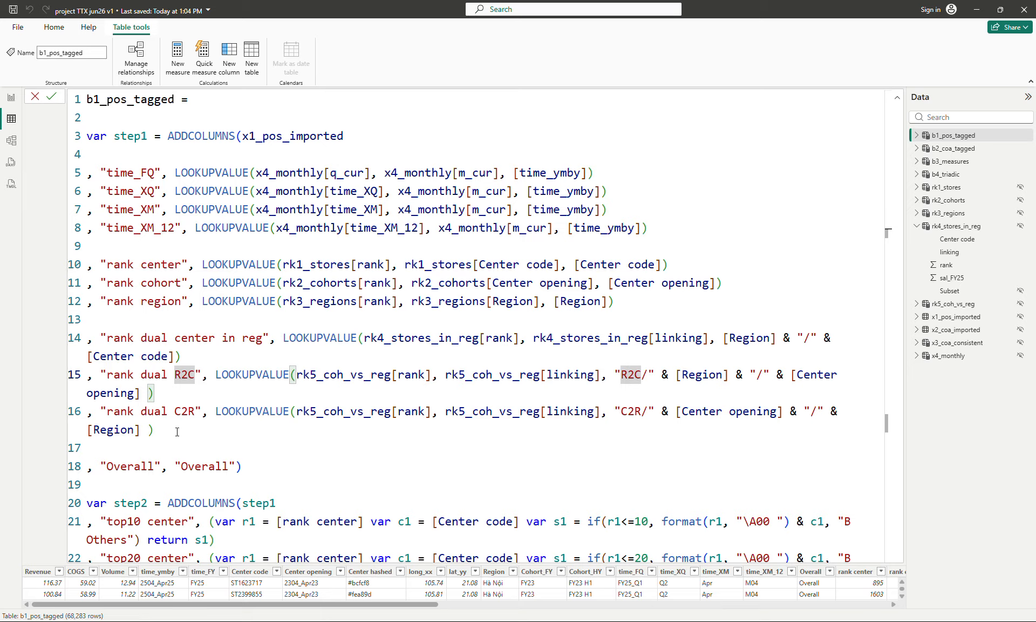
{"action": "left_click", "coordinate": [118, 447]}
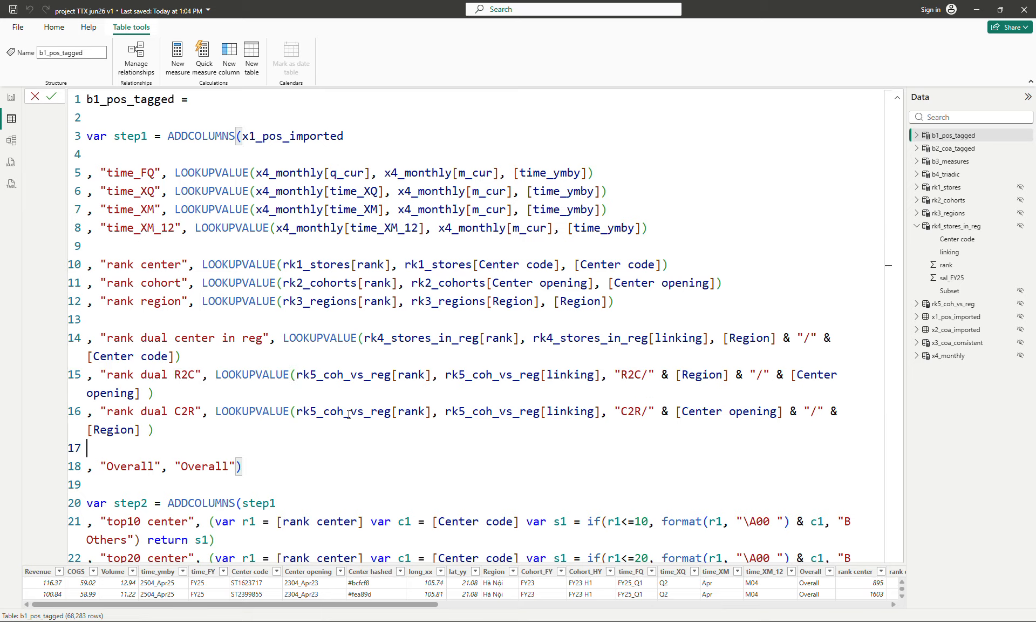
{"action": "left_click", "coordinate": [966, 304]}
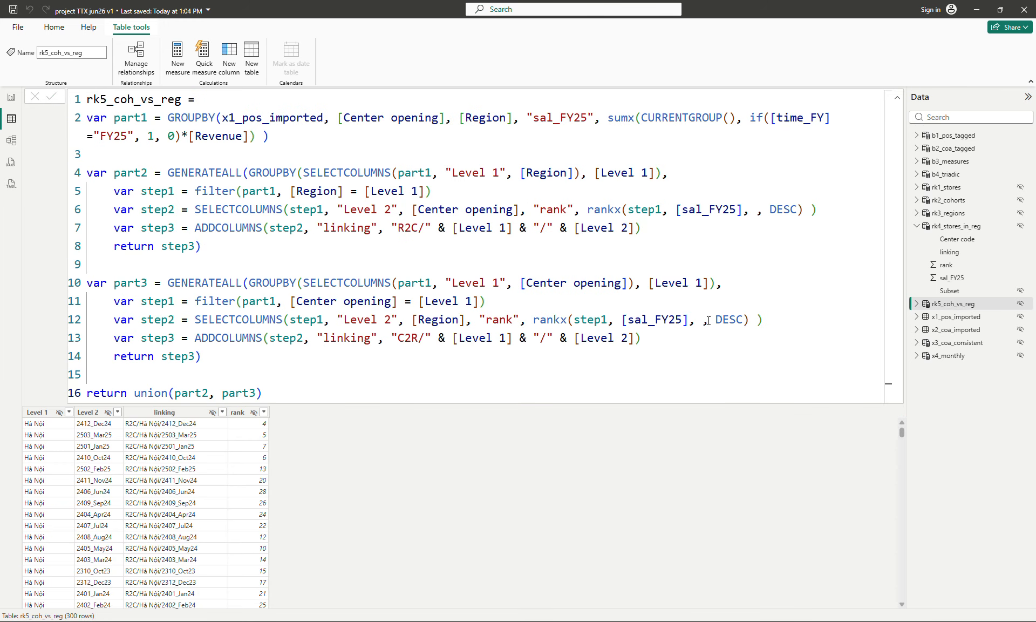
{"action": "left_click", "coordinate": [949, 303]}
{"action": "left_click", "coordinate": [350, 382]}
{"action": "left_click", "coordinate": [957, 307]}
Step: Switch to the report view and open the toppar page
{"action": "left_click", "coordinate": [11, 99]}
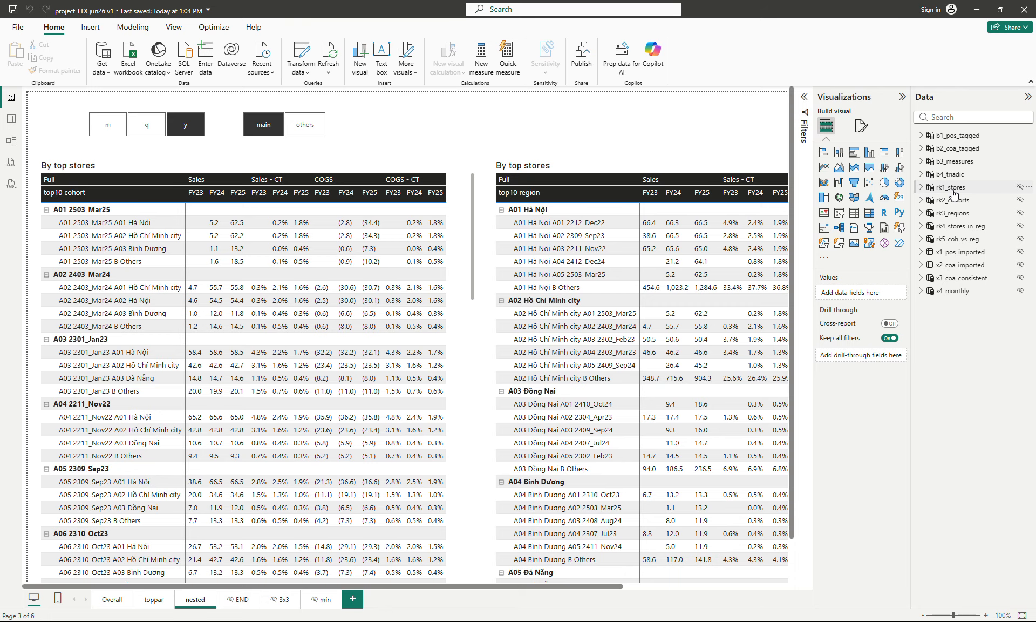
{"action": "left_click", "coordinate": [958, 188]}
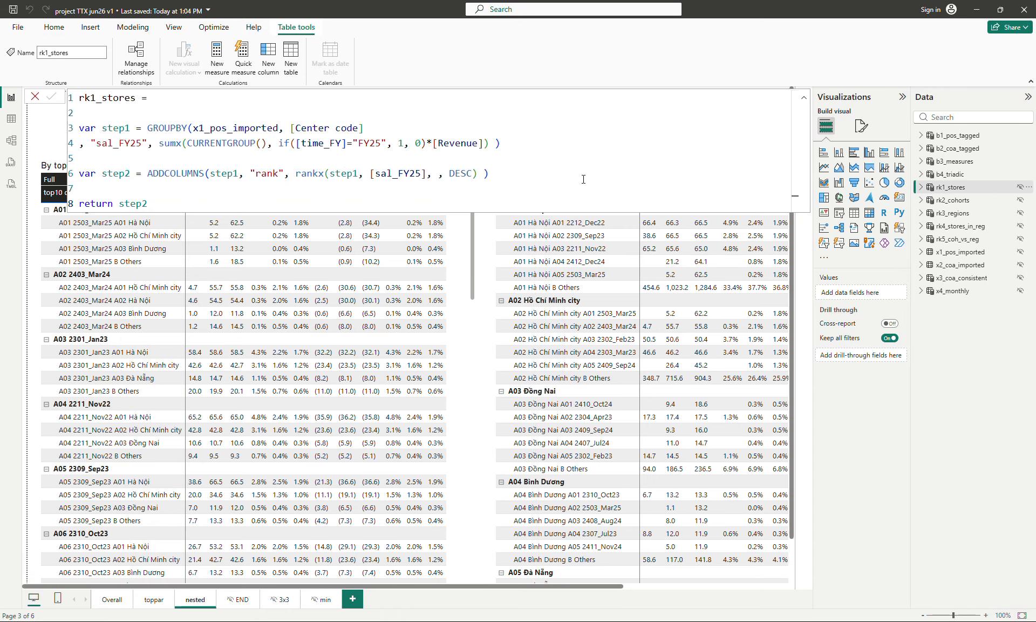
{"action": "left_click", "coordinate": [598, 157]}
{"action": "left_click", "coordinate": [805, 100]}
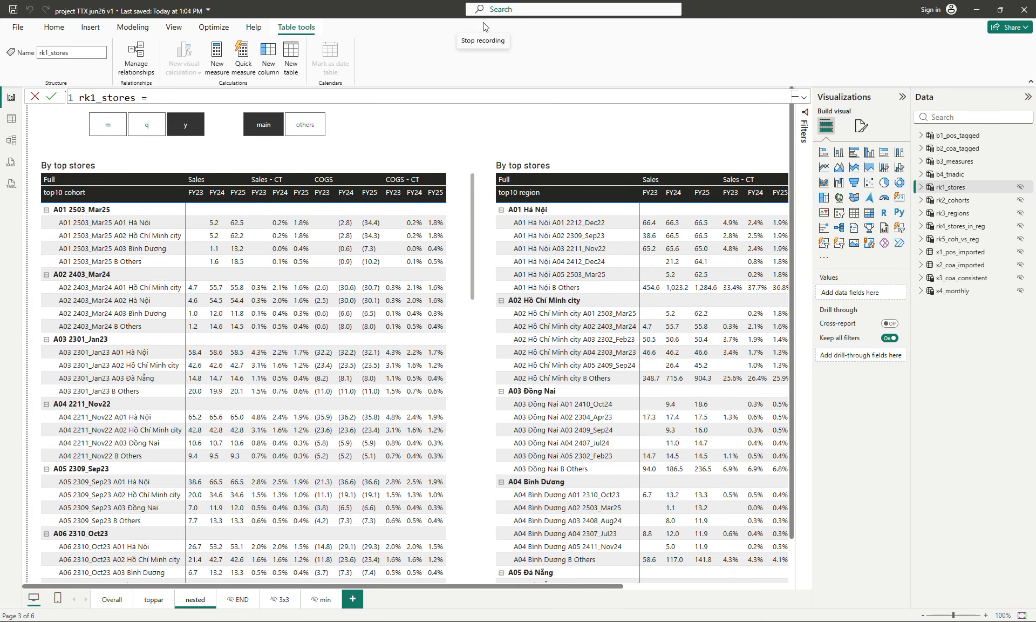
{"action": "left_click", "coordinate": [154, 599]}
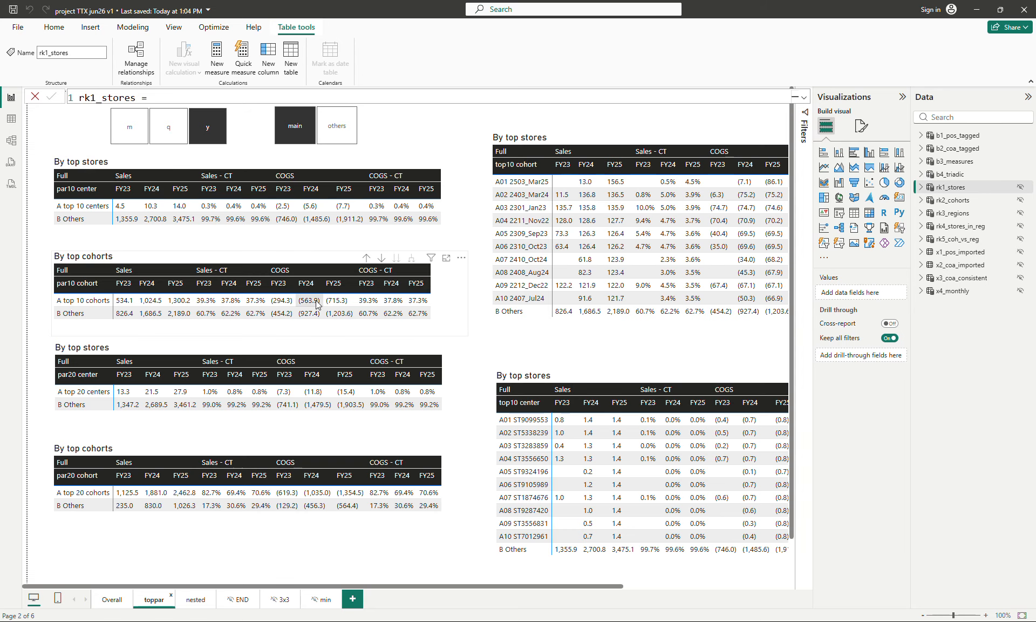